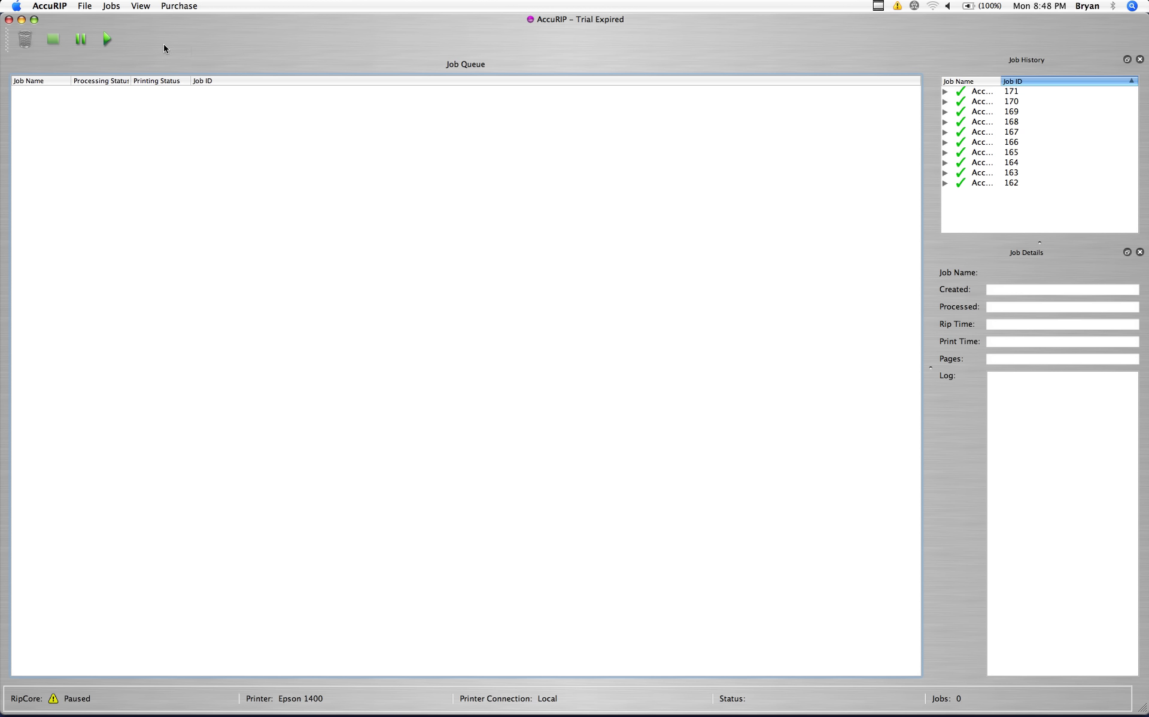
Open AccuRIP's File menu to reveal the Setup and Test Print commands
left_click(85, 8)
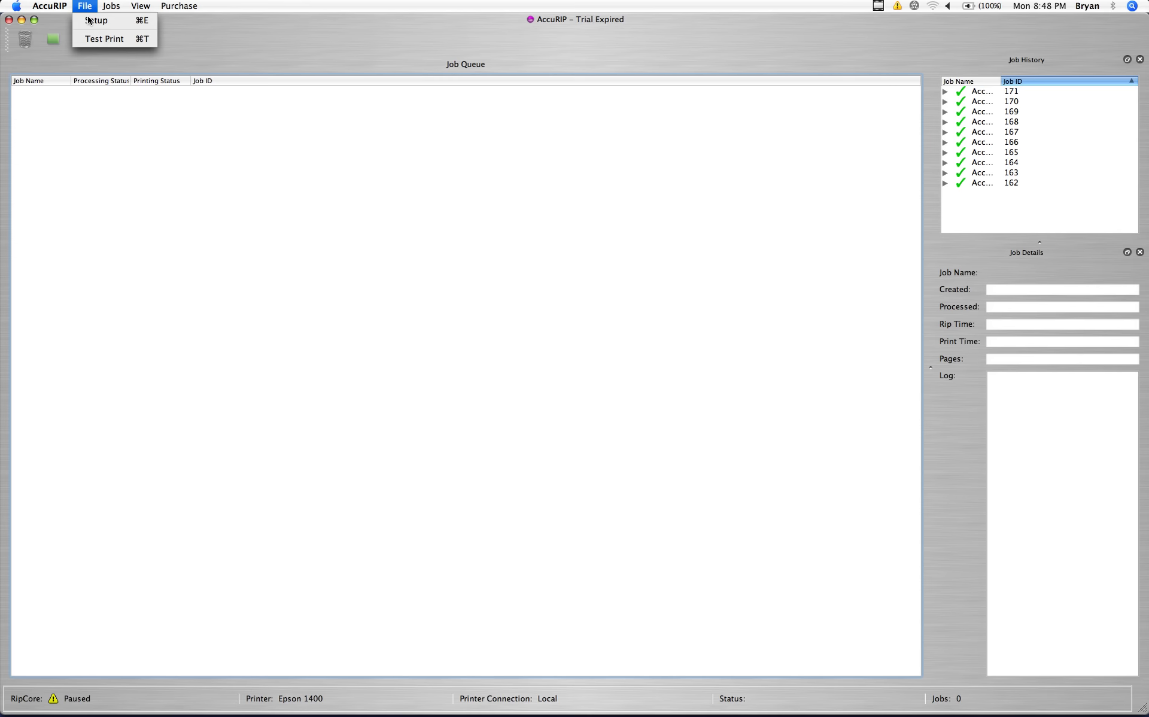
In Setup, keep Epson 1400 as the printer and choose Sheet Size 13" x 18"
left_click(89, 20)
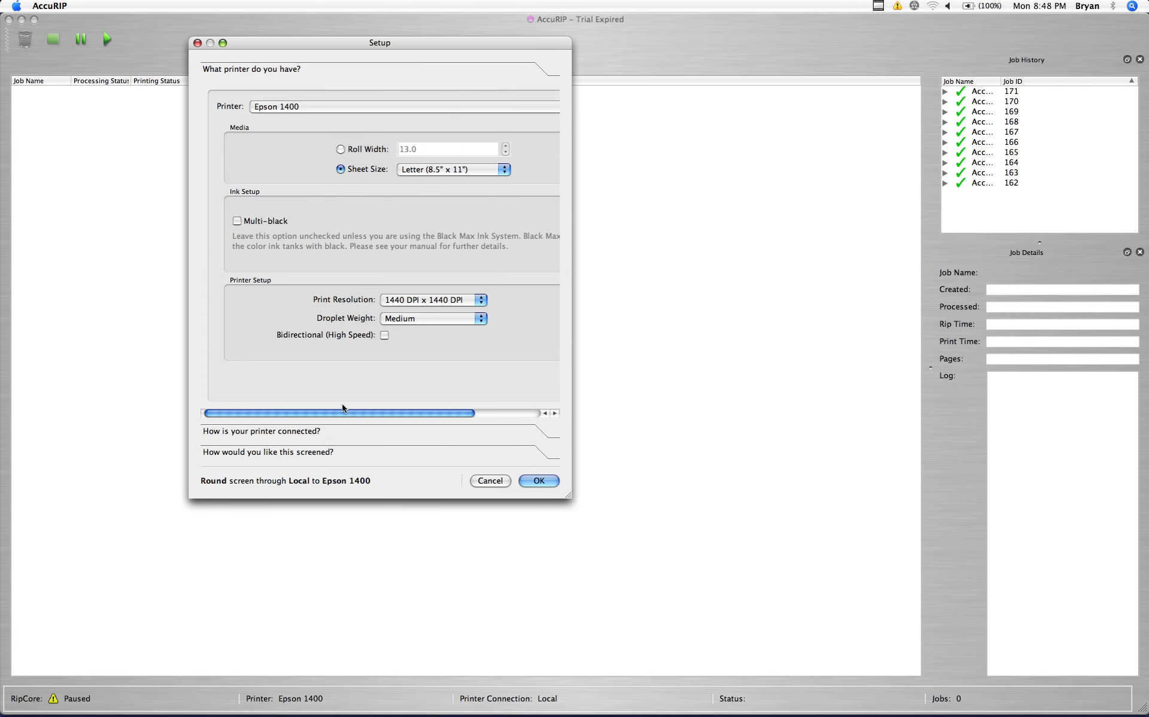
left_click(500, 108)
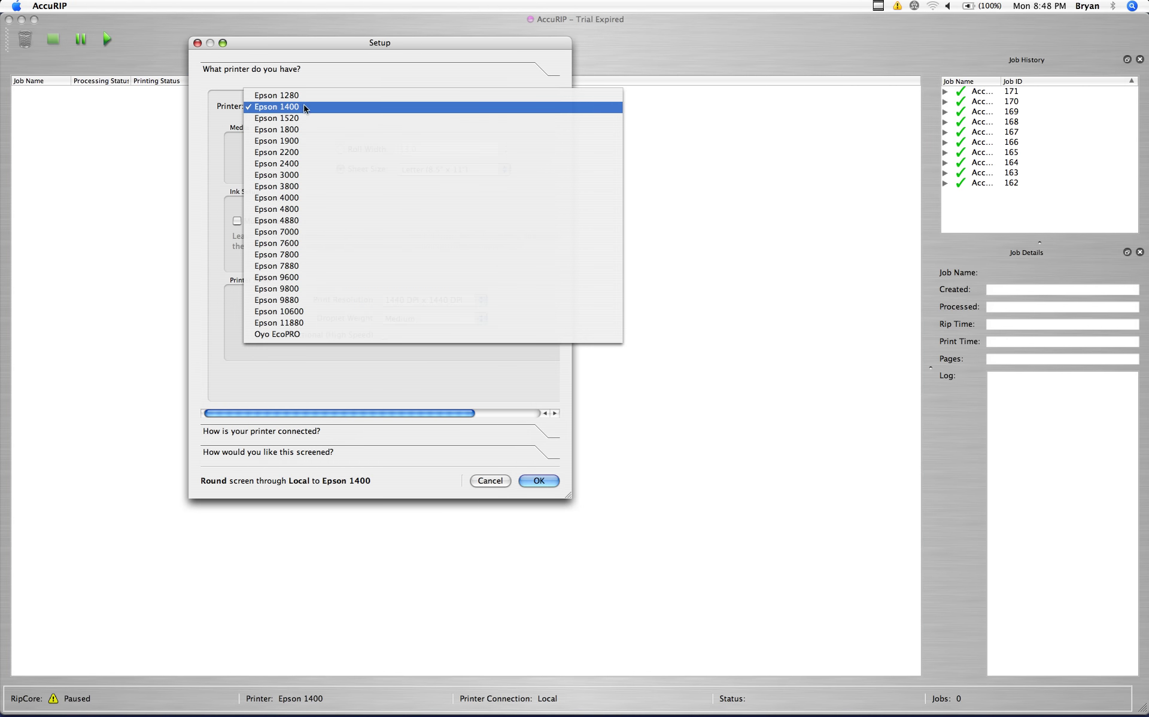
left_click(305, 108)
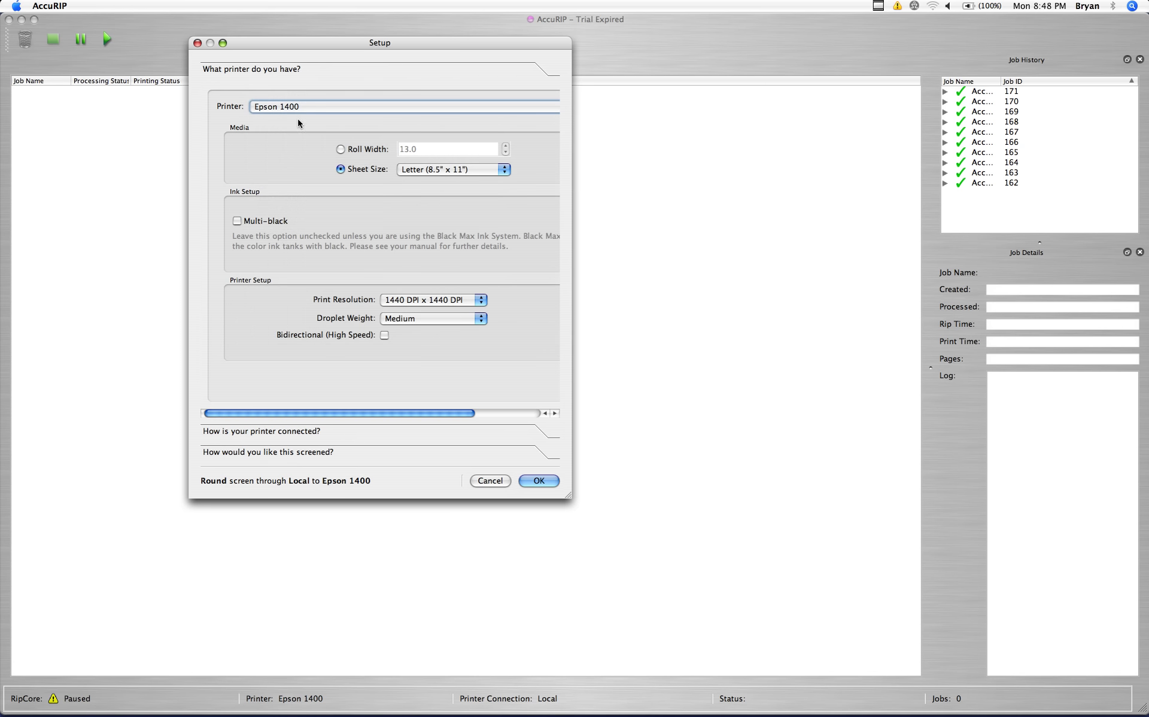
left_click(340, 149)
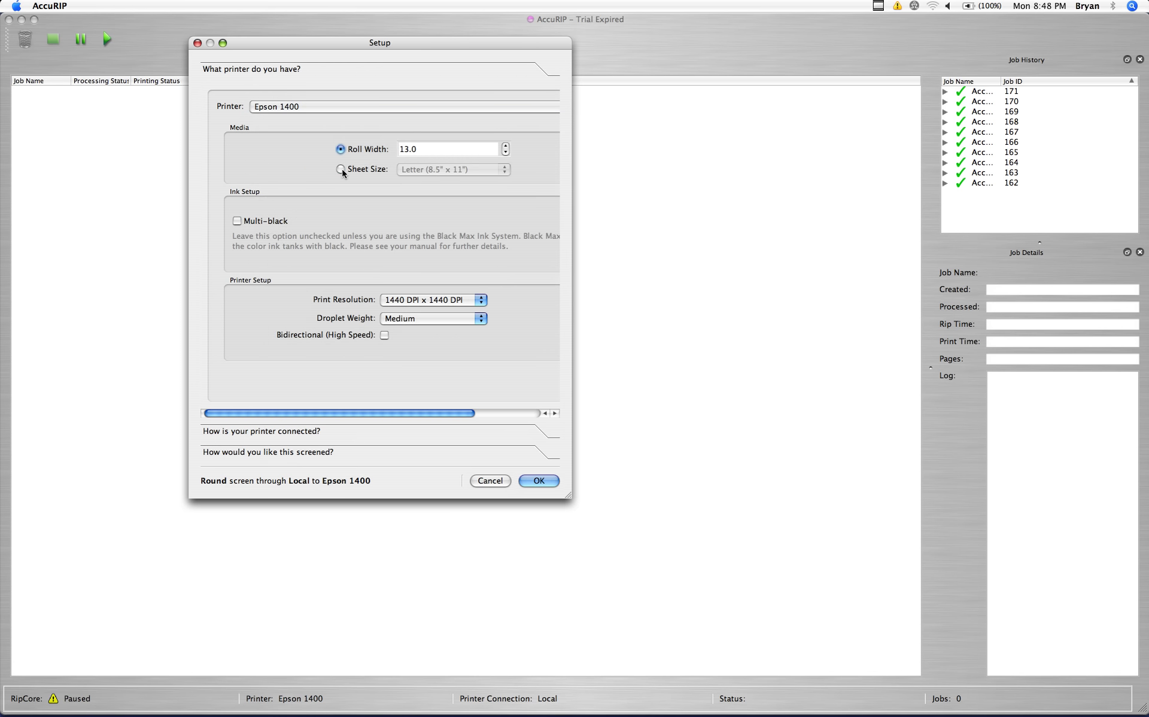
left_click(341, 169)
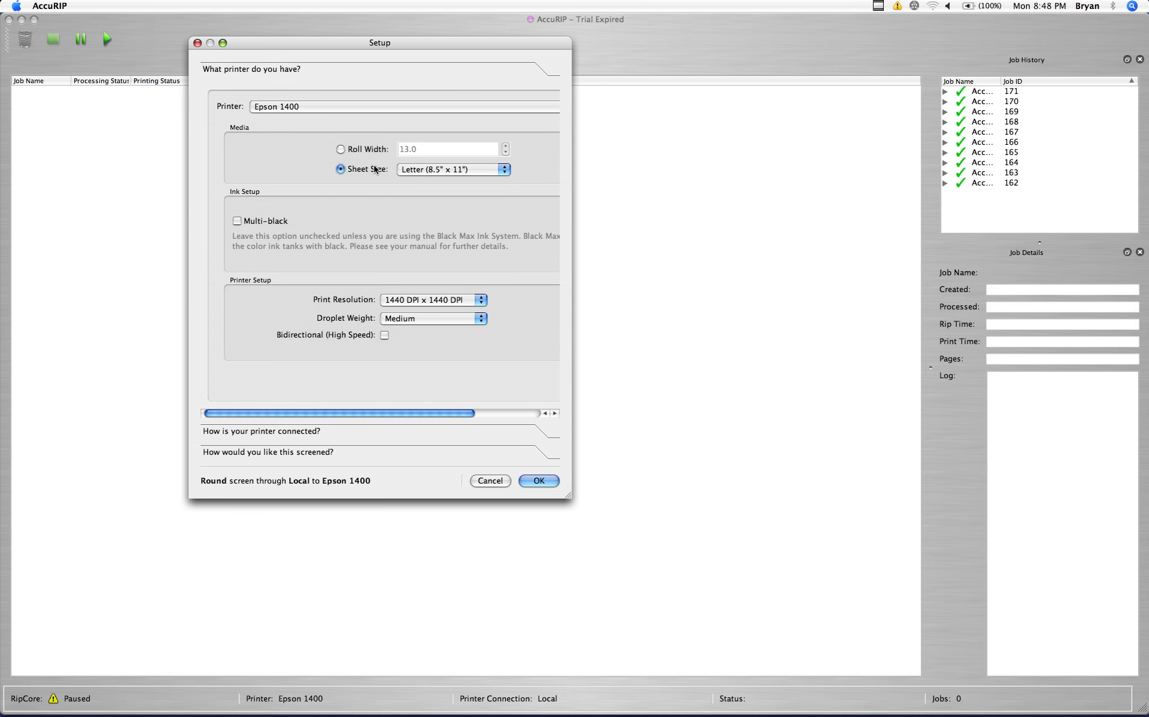
left_click(443, 170)
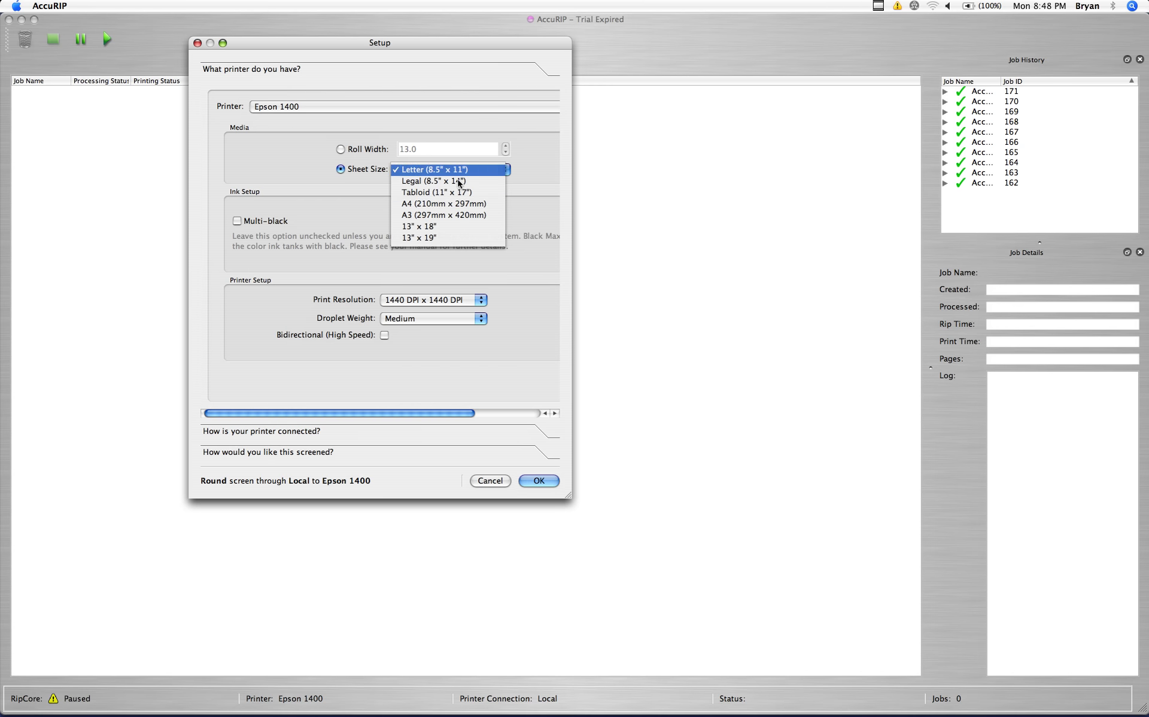
left_click(448, 225)
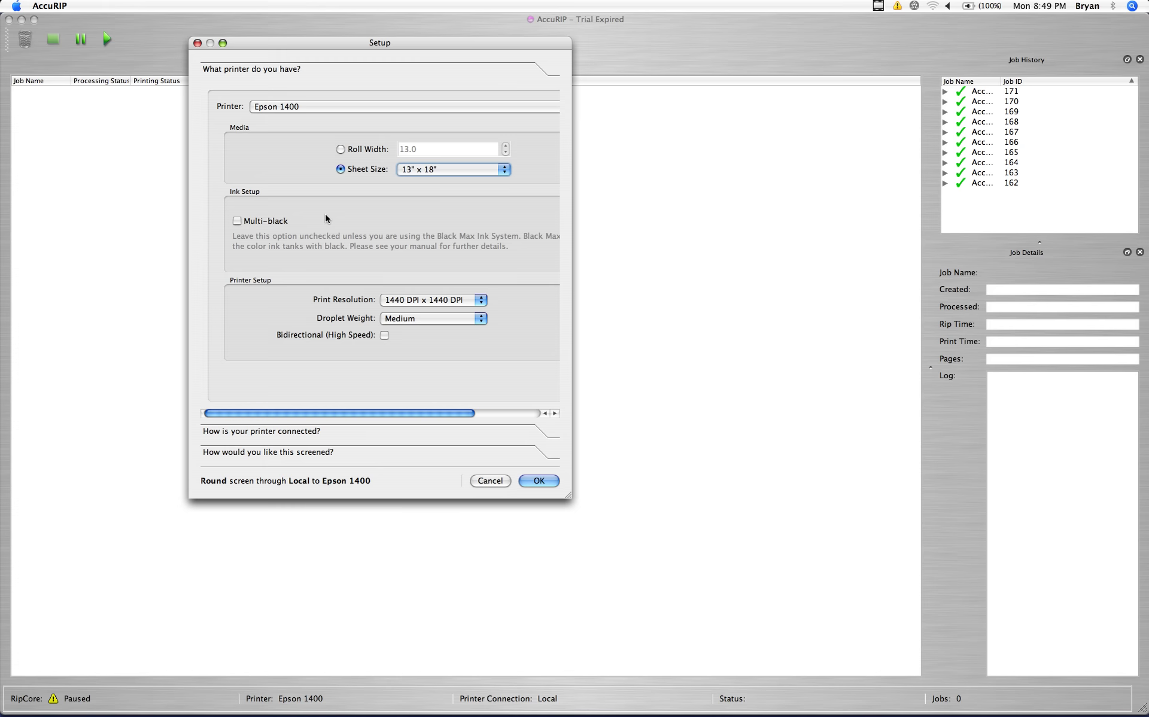
left_click(237, 221)
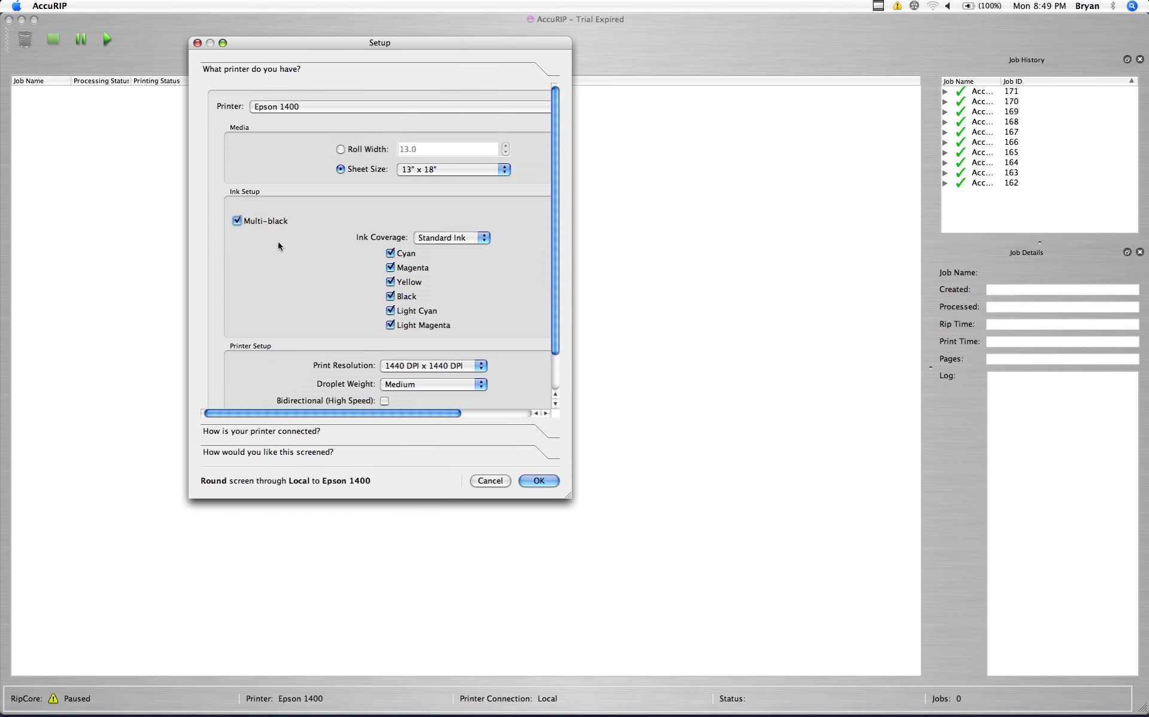
left_click(237, 223)
left_click(238, 221)
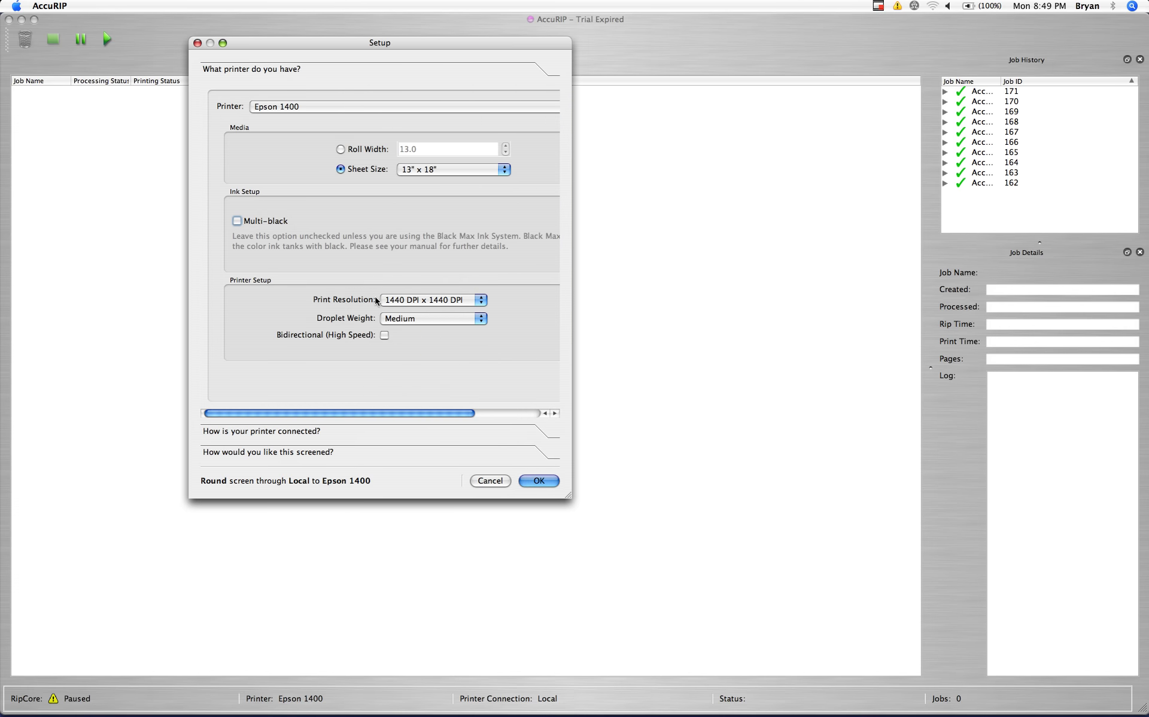
Try 1440 x 720 and 720 x 720 DPI resolutions with Heavy and Medium droplet weights
left_click(482, 300)
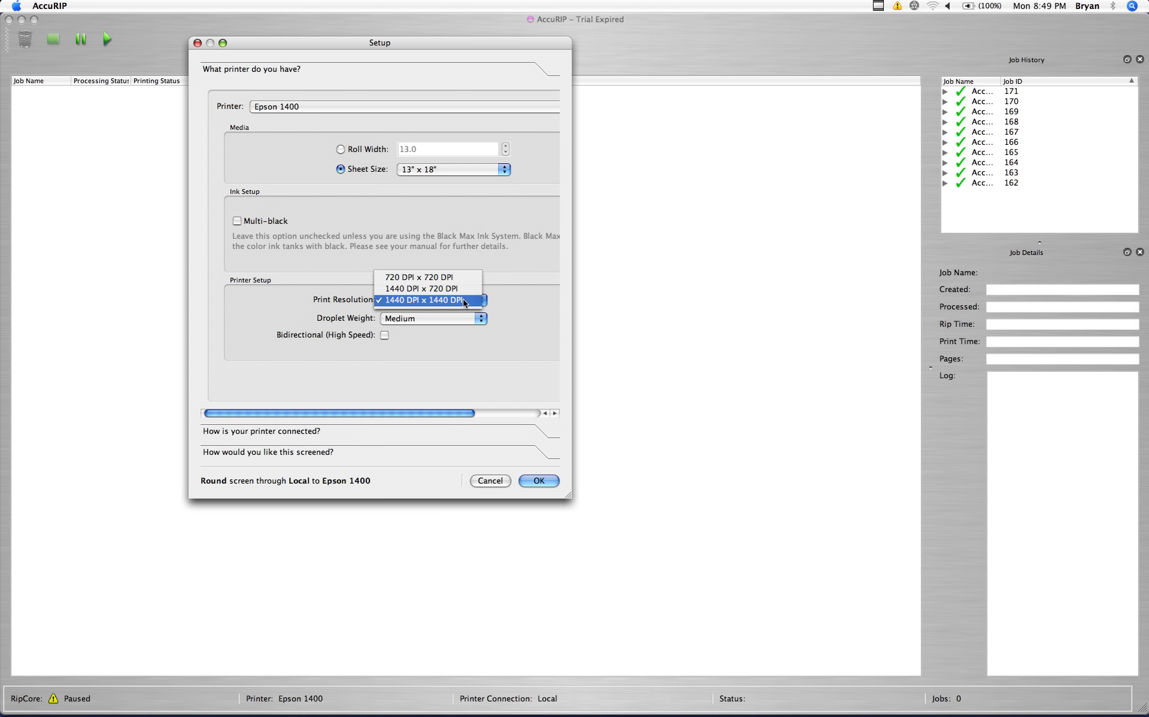
left_click(390, 291)
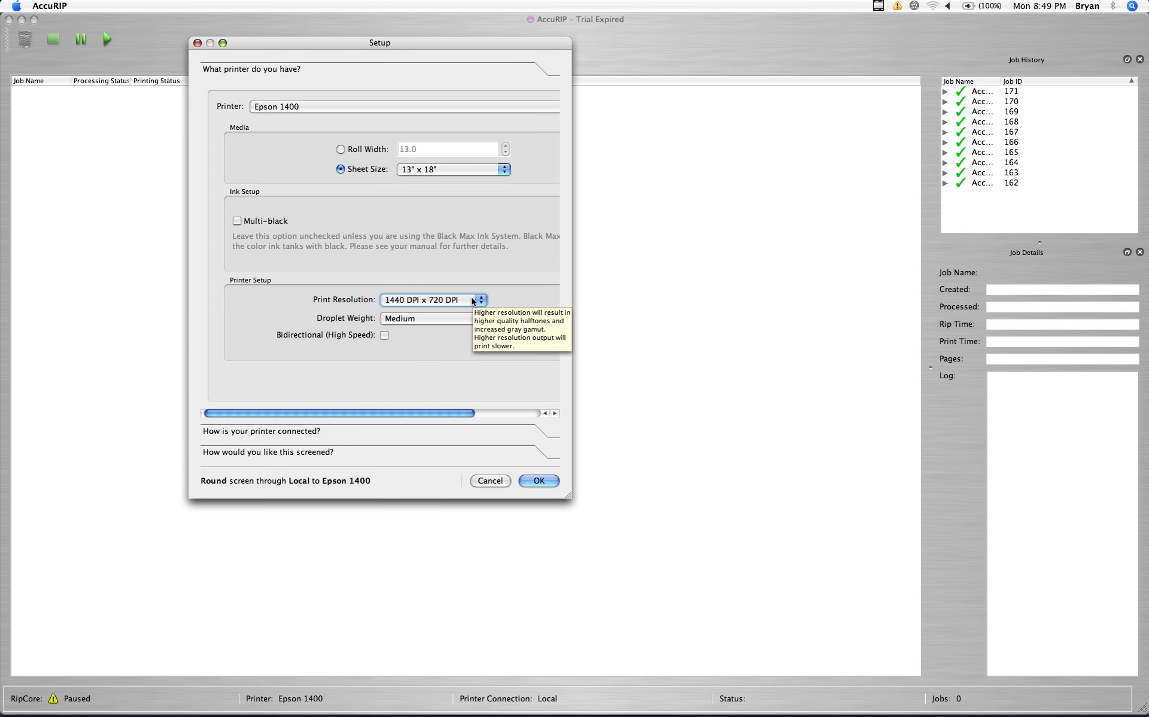
left_click(473, 300)
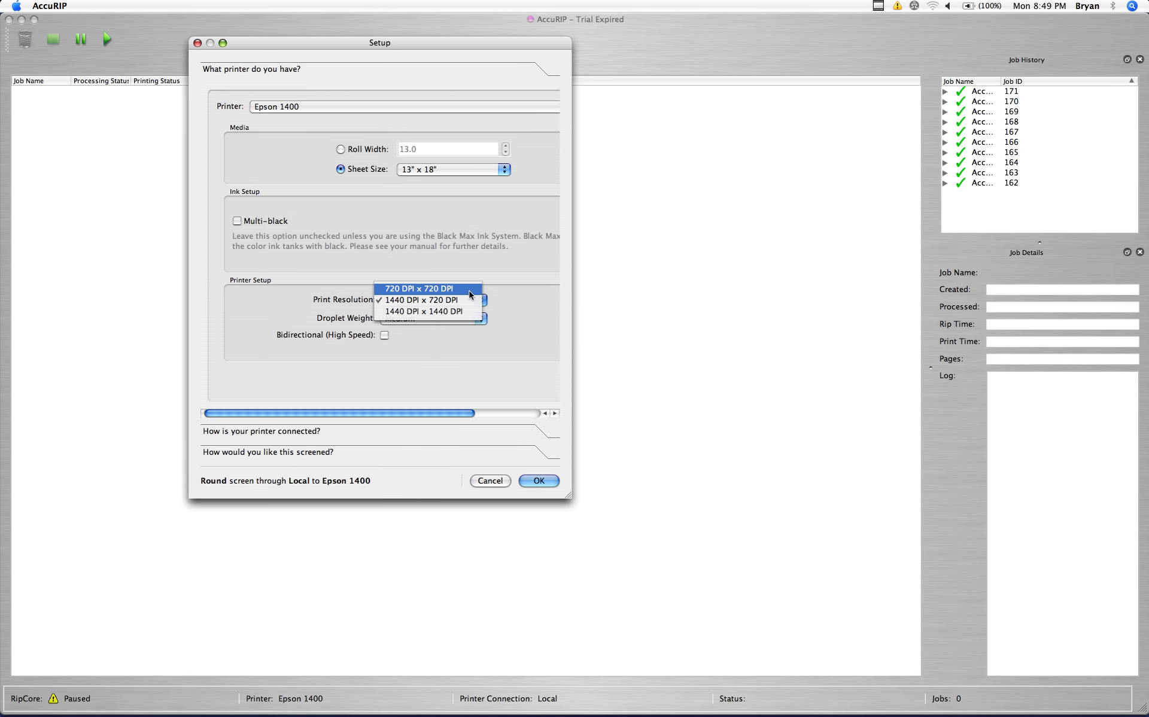
left_click(468, 290)
left_click(468, 320)
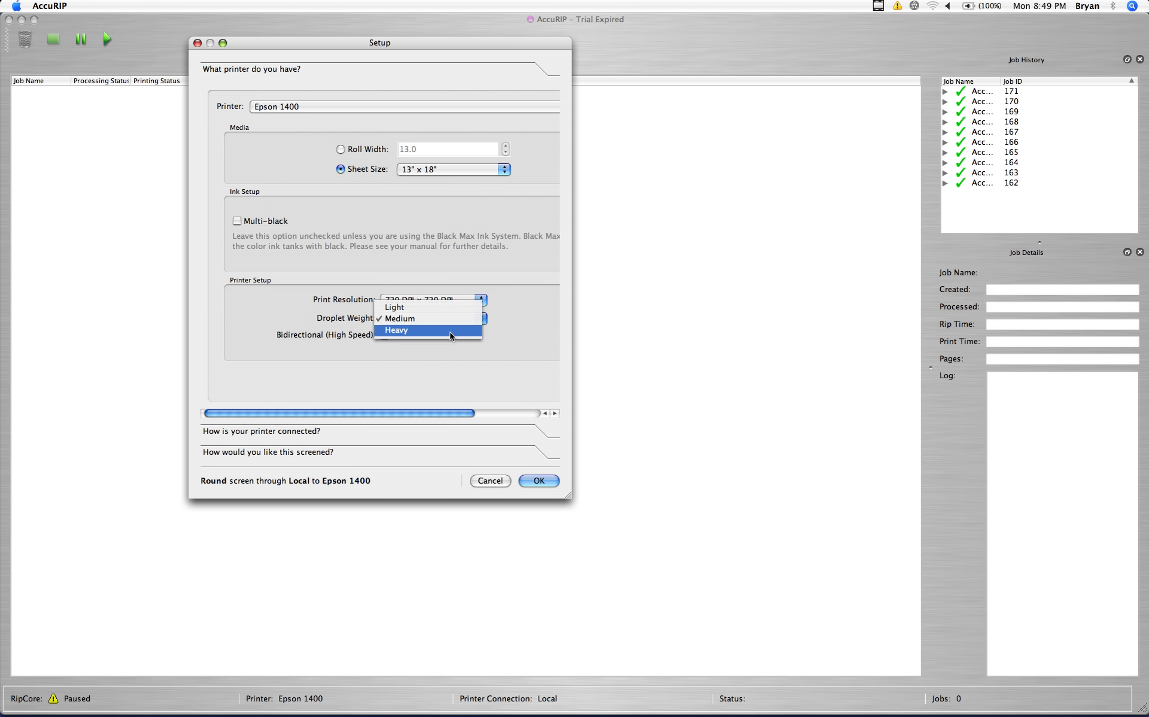
left_click(450, 332)
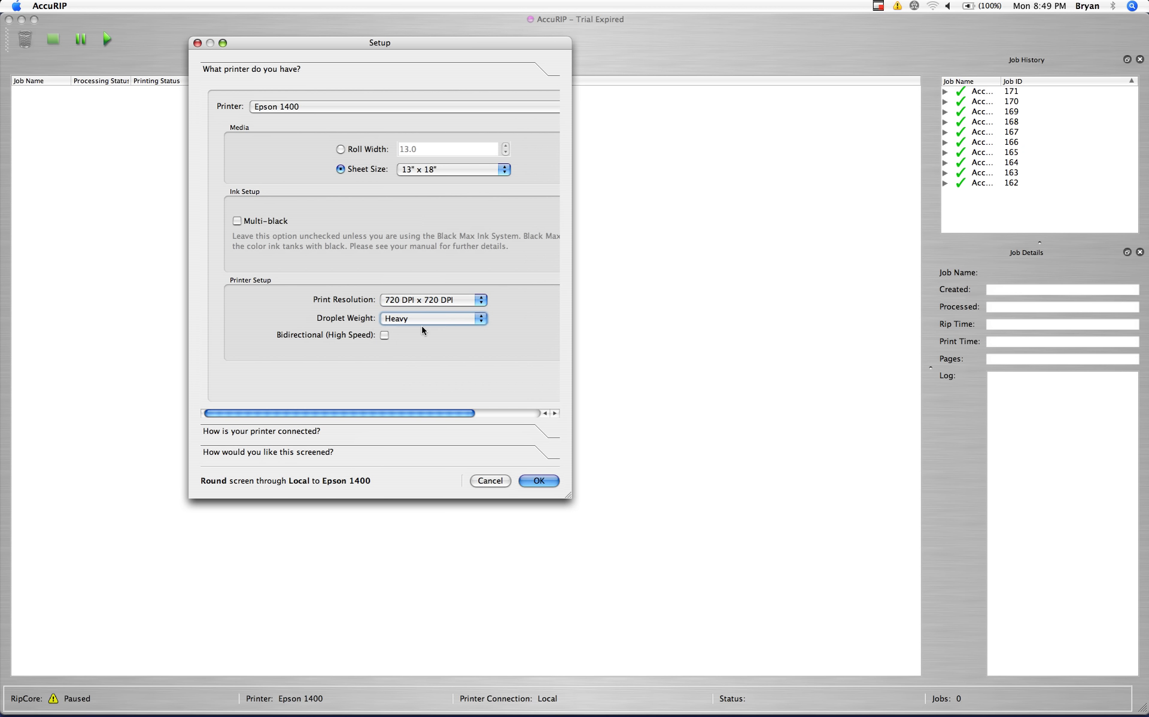
left_click(432, 320)
left_click(443, 308)
left_click(425, 301)
left_click(438, 312)
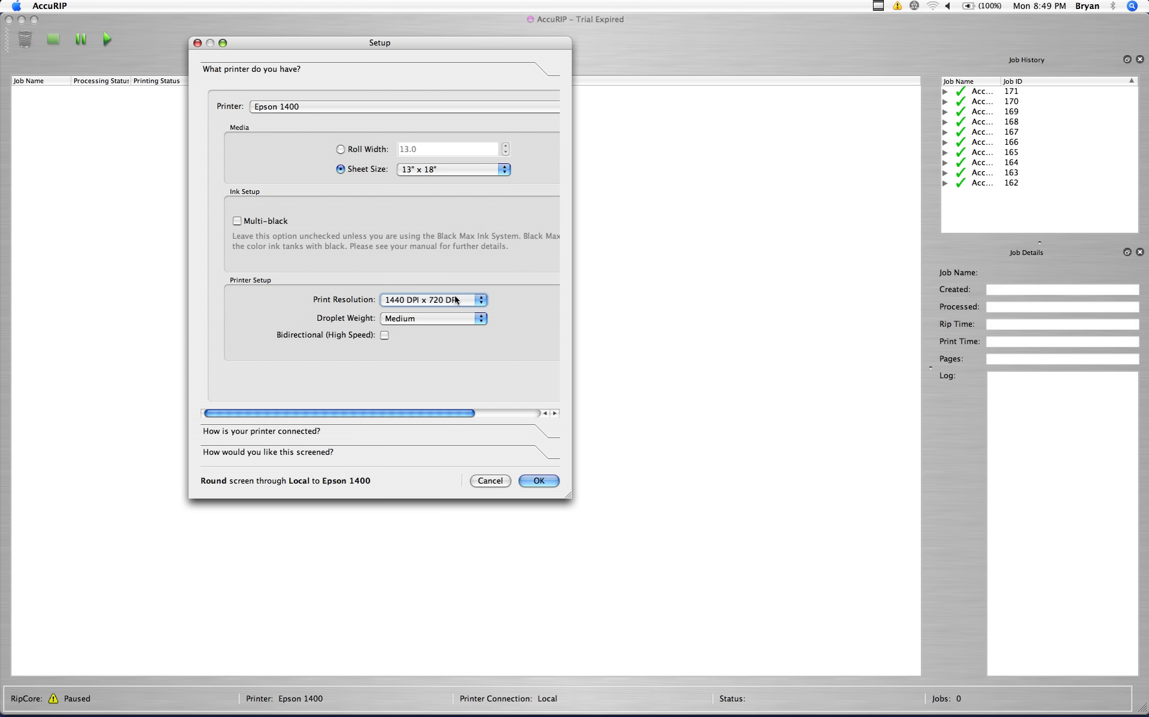
Settle on 720 x 720 DPI print resolution with Heavy droplet weight
left_click(414, 321)
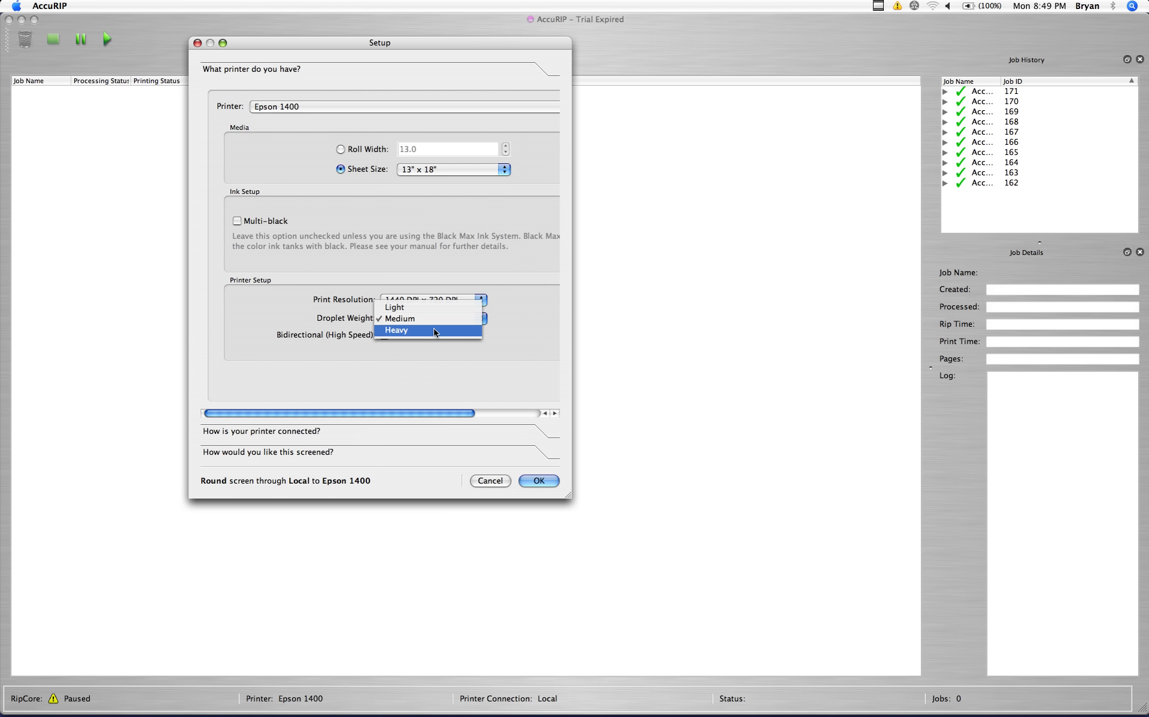
left_click(433, 329)
left_click(431, 317)
left_click(438, 307)
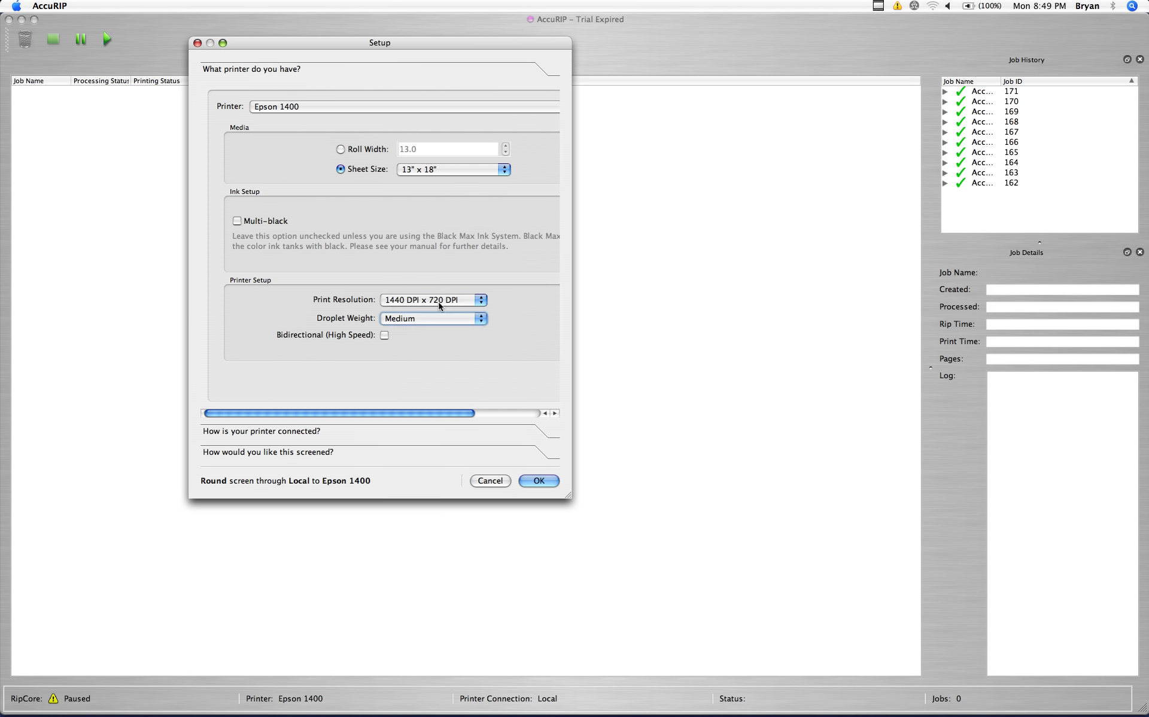
left_click(448, 300)
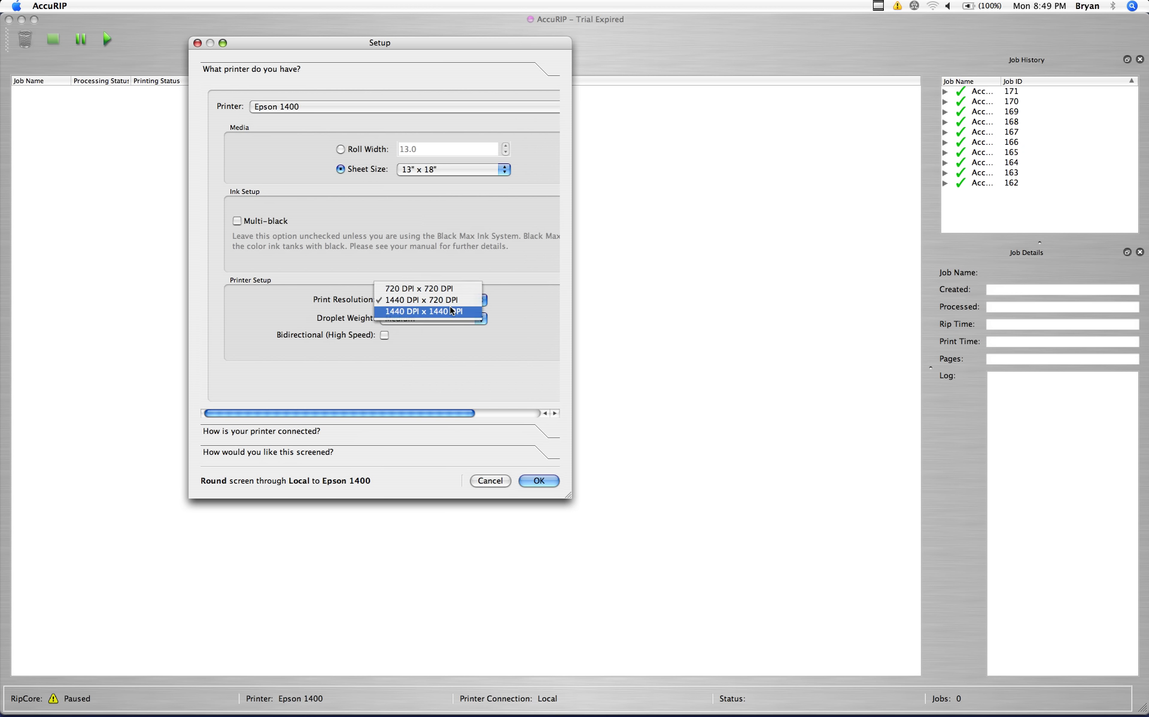
left_click(450, 311)
left_click(450, 301)
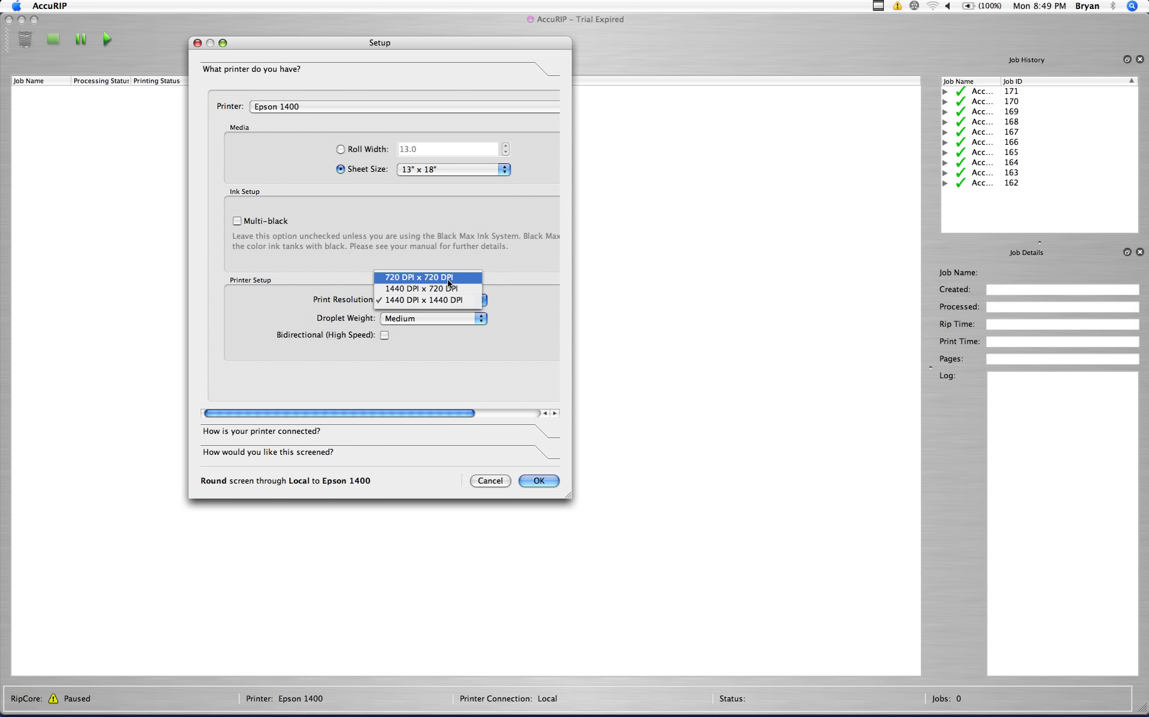
left_click(447, 278)
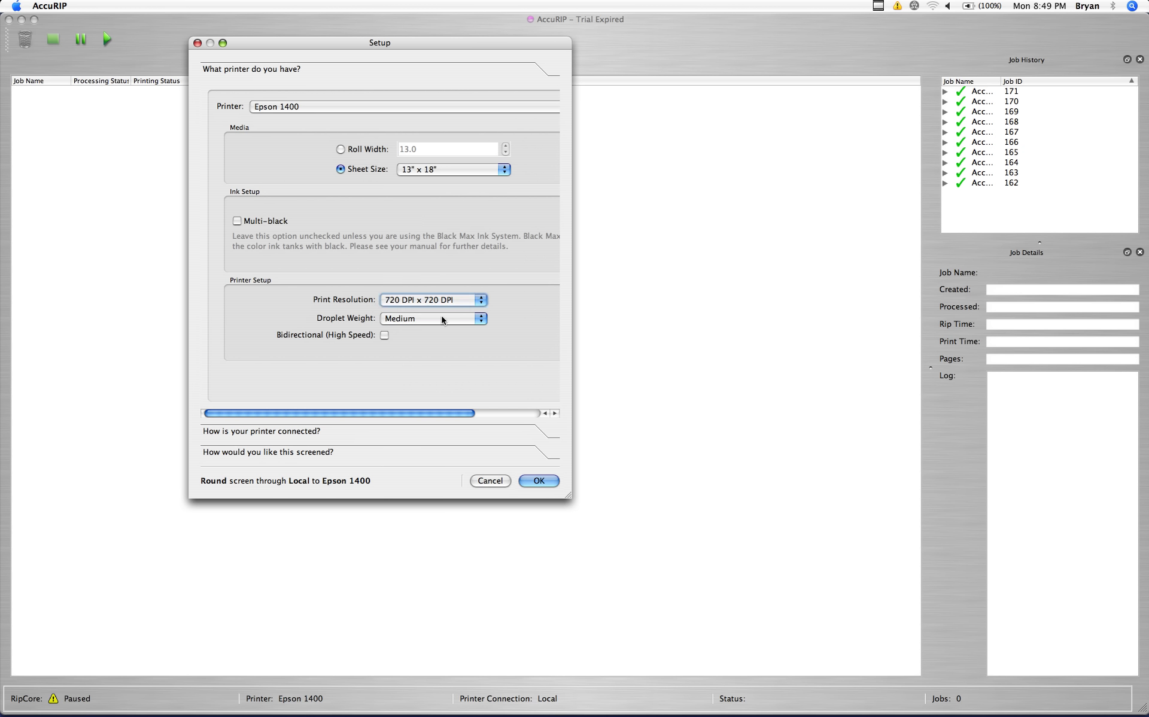
left_click(443, 320)
left_click(431, 328)
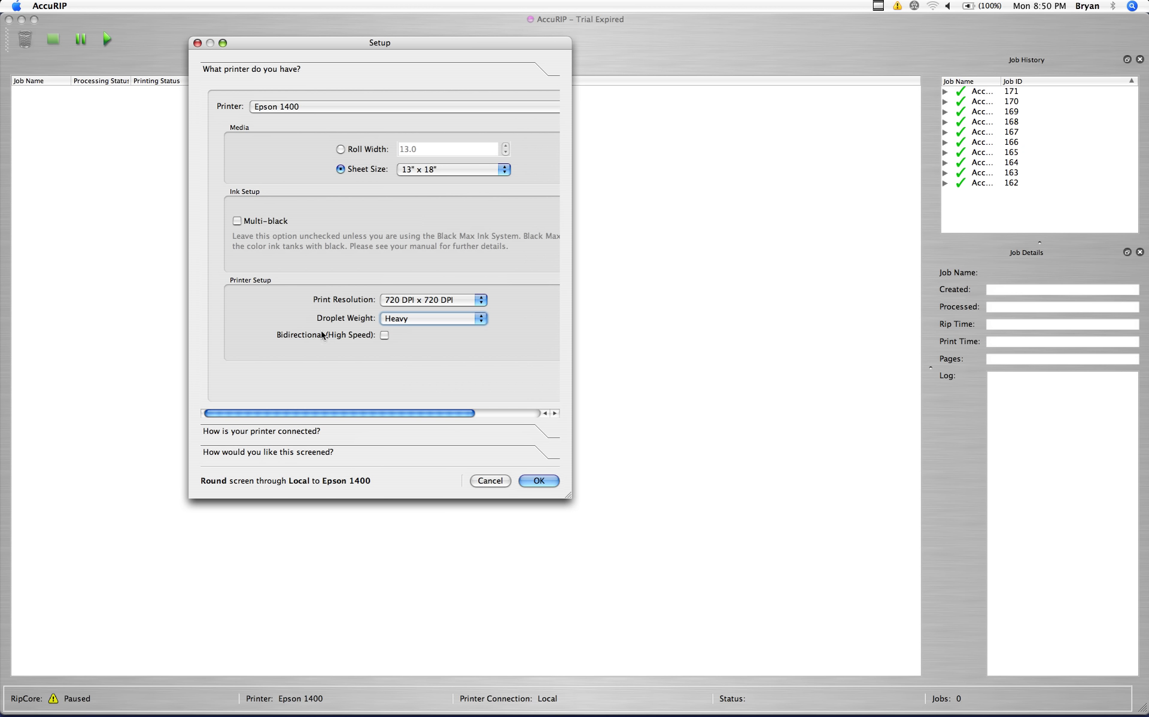
Leave Bidirectional (High Speed) printing disabled after briefly turning it on
left_click(384, 336)
mouse_move(383, 343)
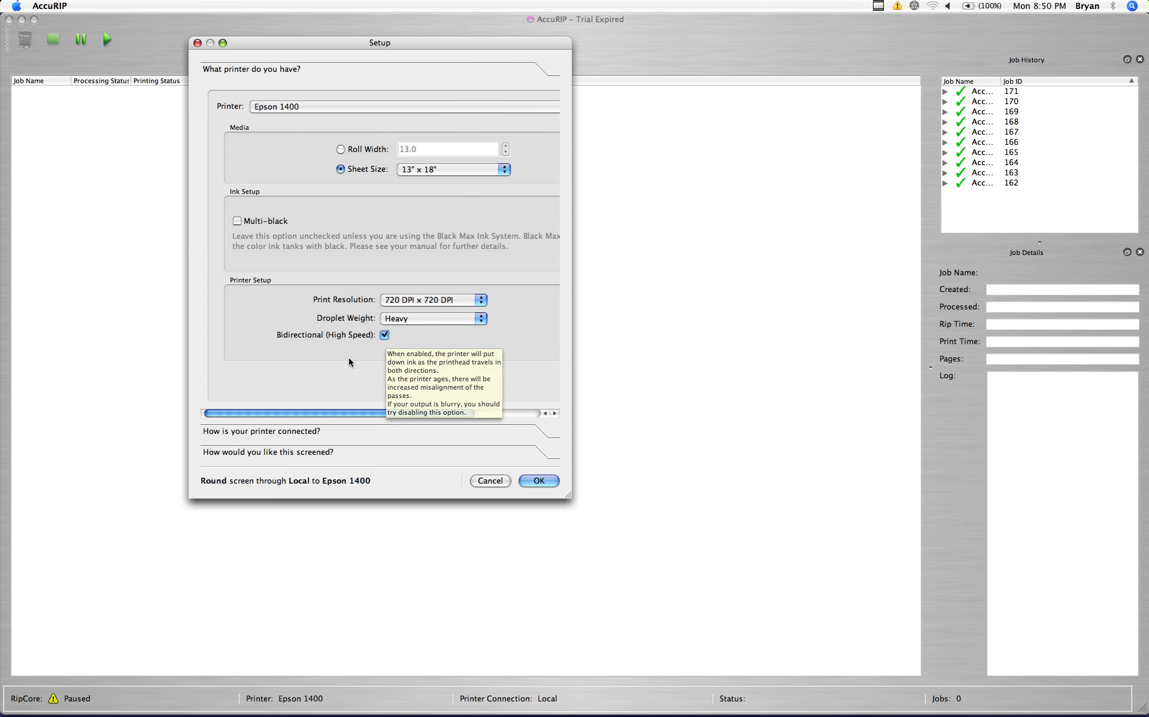
left_click(384, 335)
Keep the printer connection on Local rather than Network, then expand the screening section
left_click(234, 442)
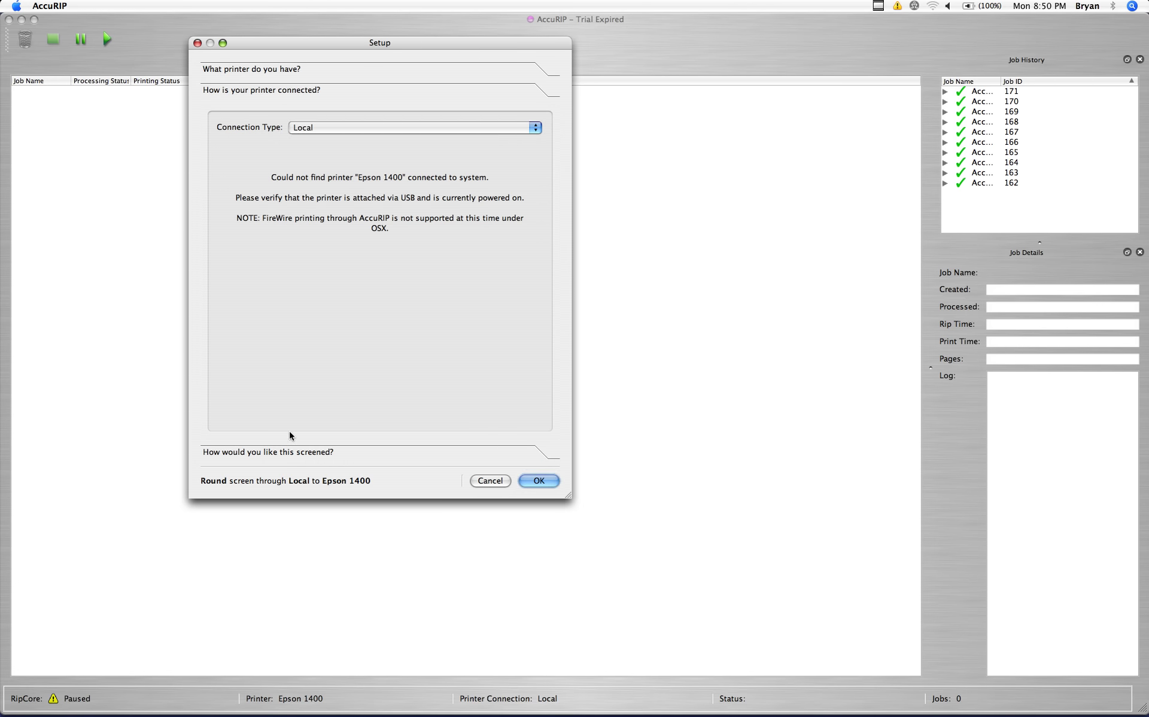
left_click(350, 127)
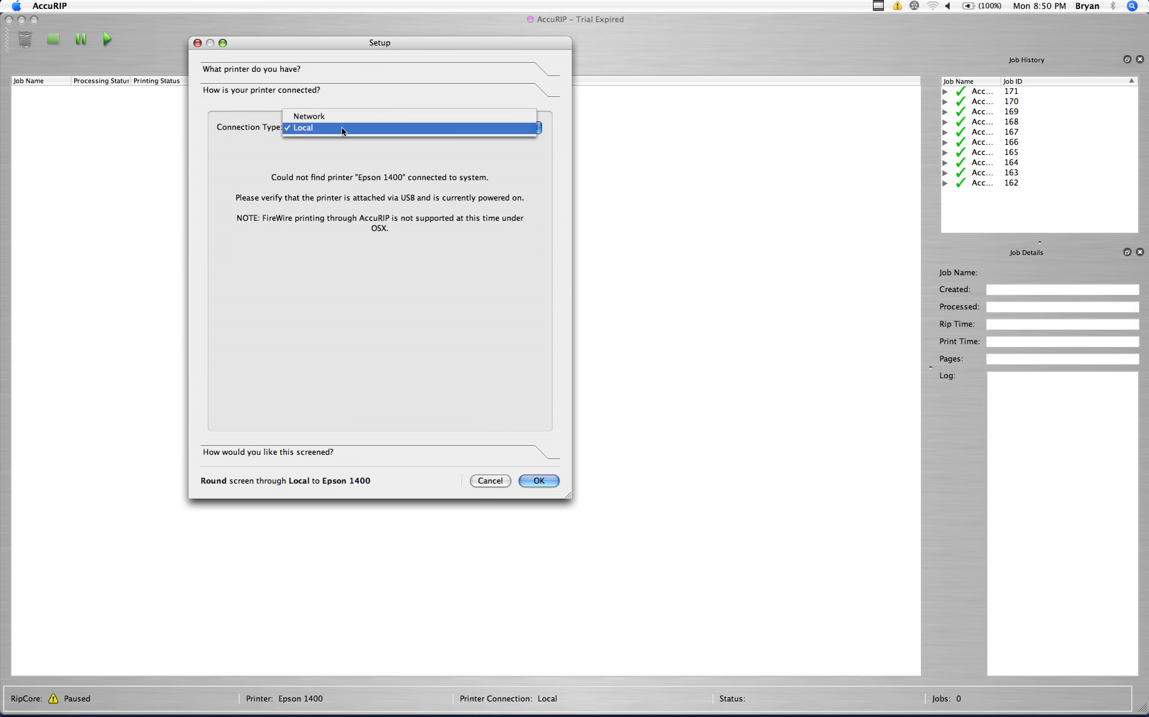
left_click(342, 129)
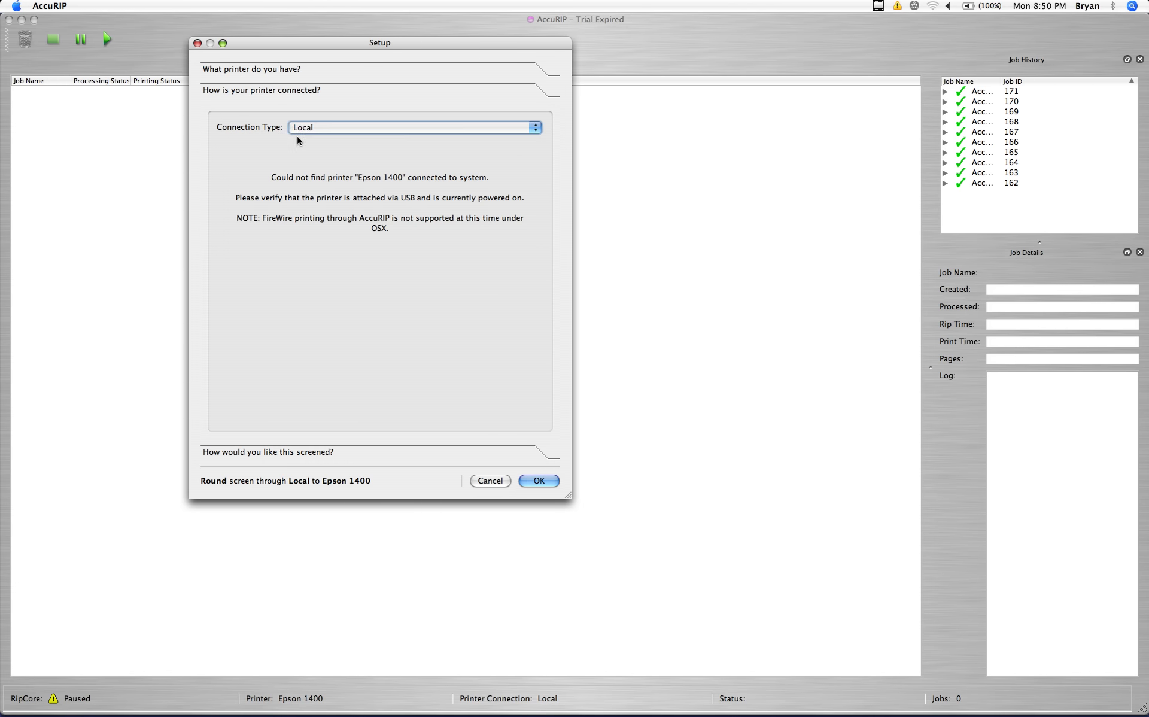
left_click(333, 129)
left_click(336, 118)
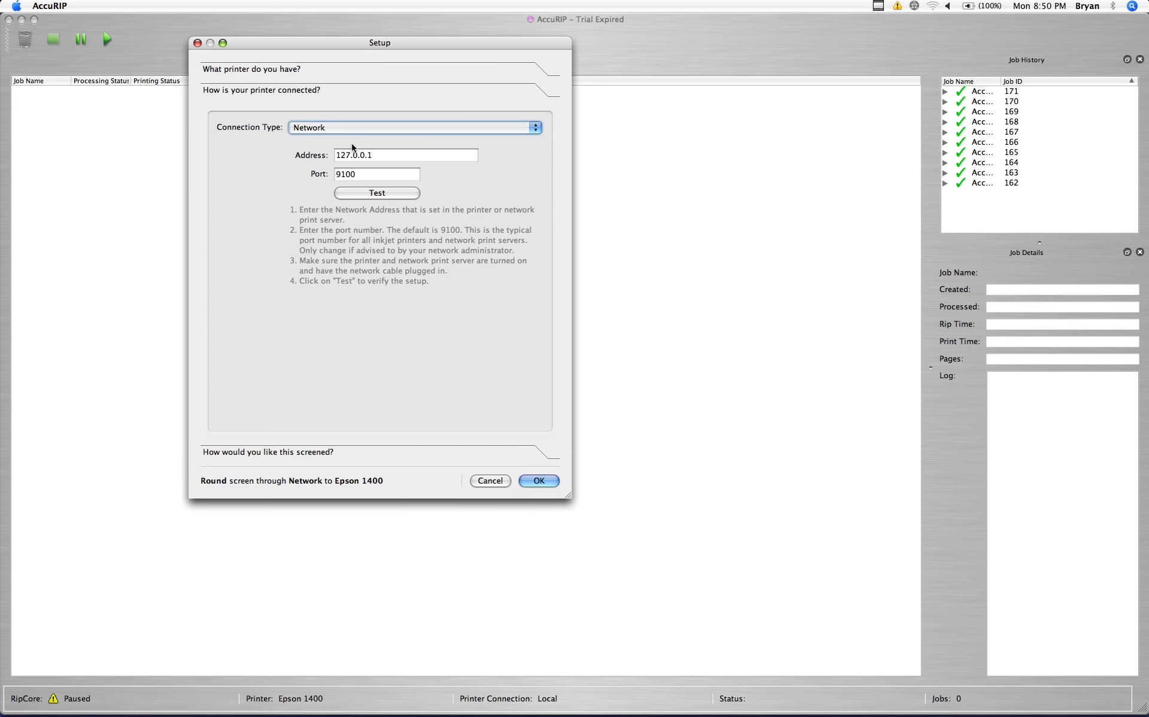
left_click(328, 128)
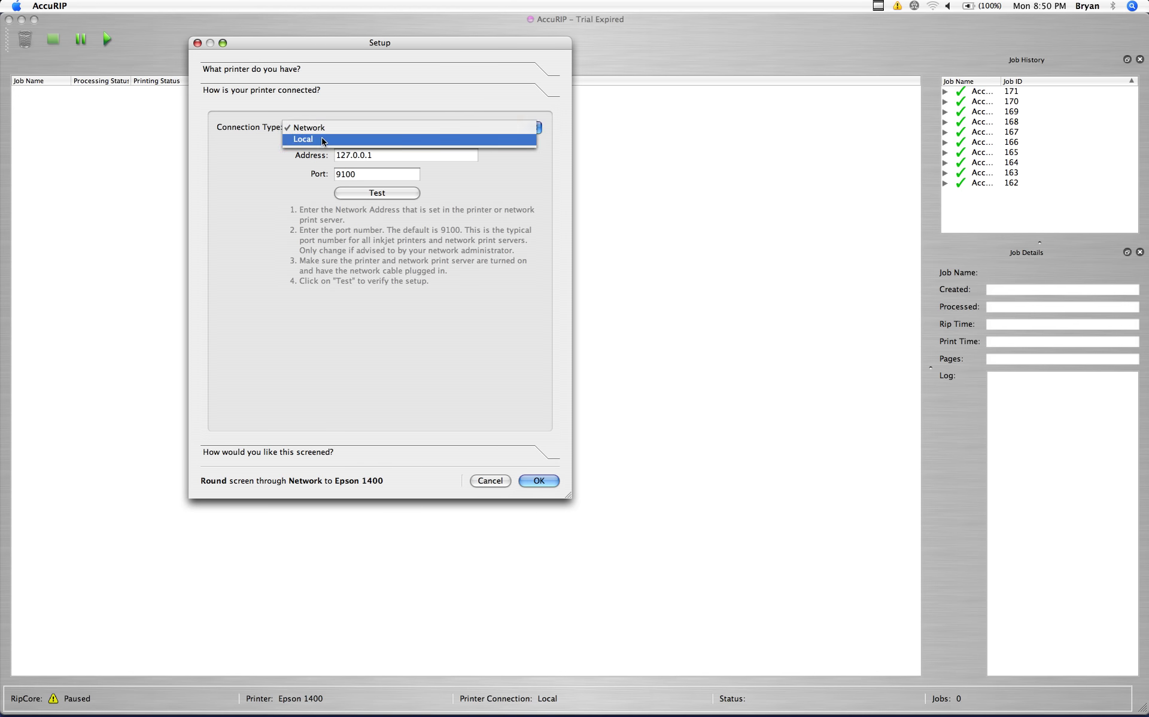
left_click(323, 141)
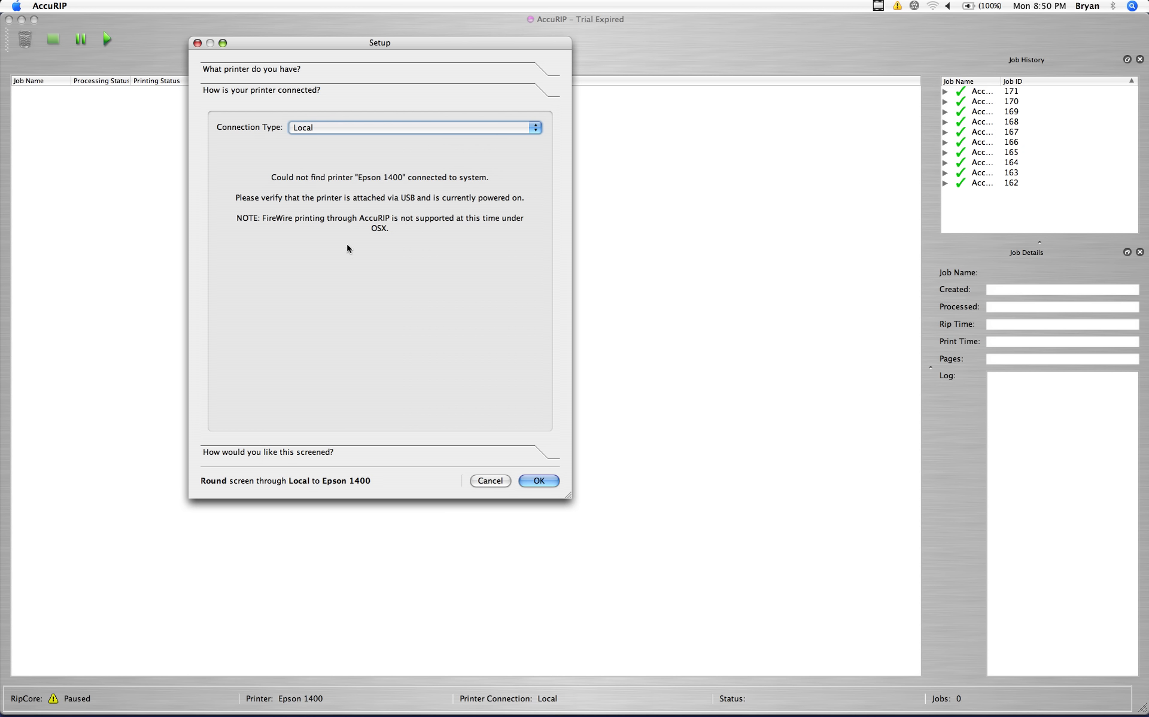
left_click(288, 452)
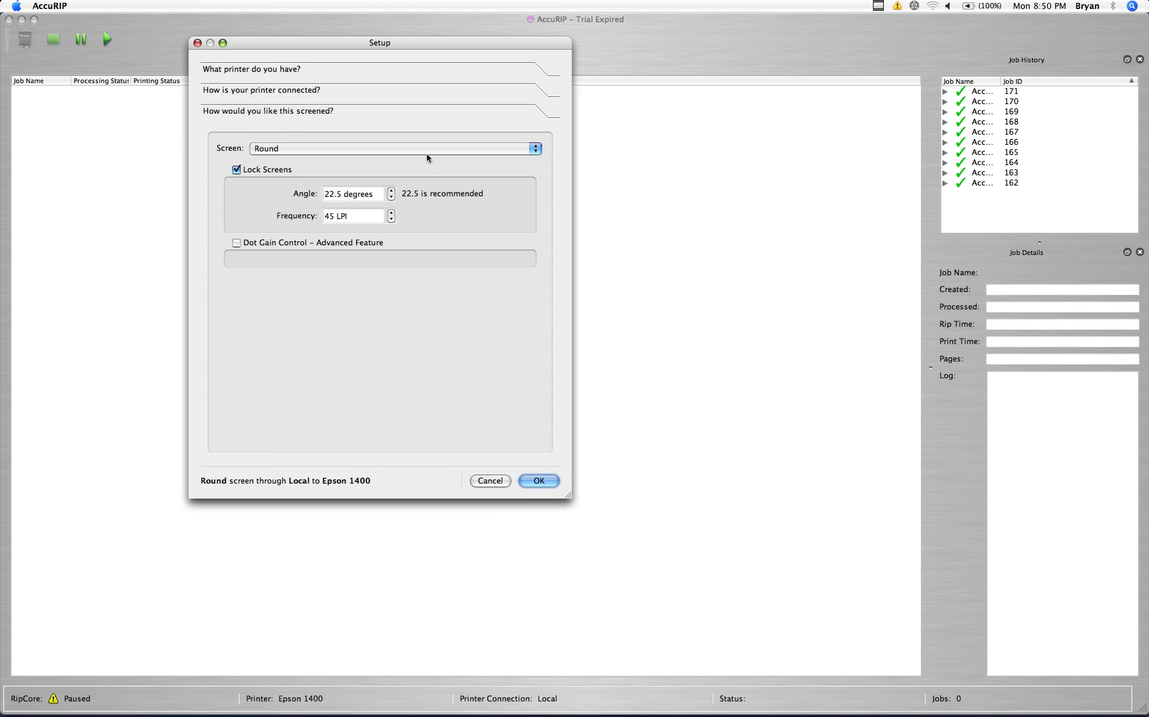
Leave the screen shape as Round at 22.5 degrees, 45 LPI, and accept Setup with OK
left_click(535, 153)
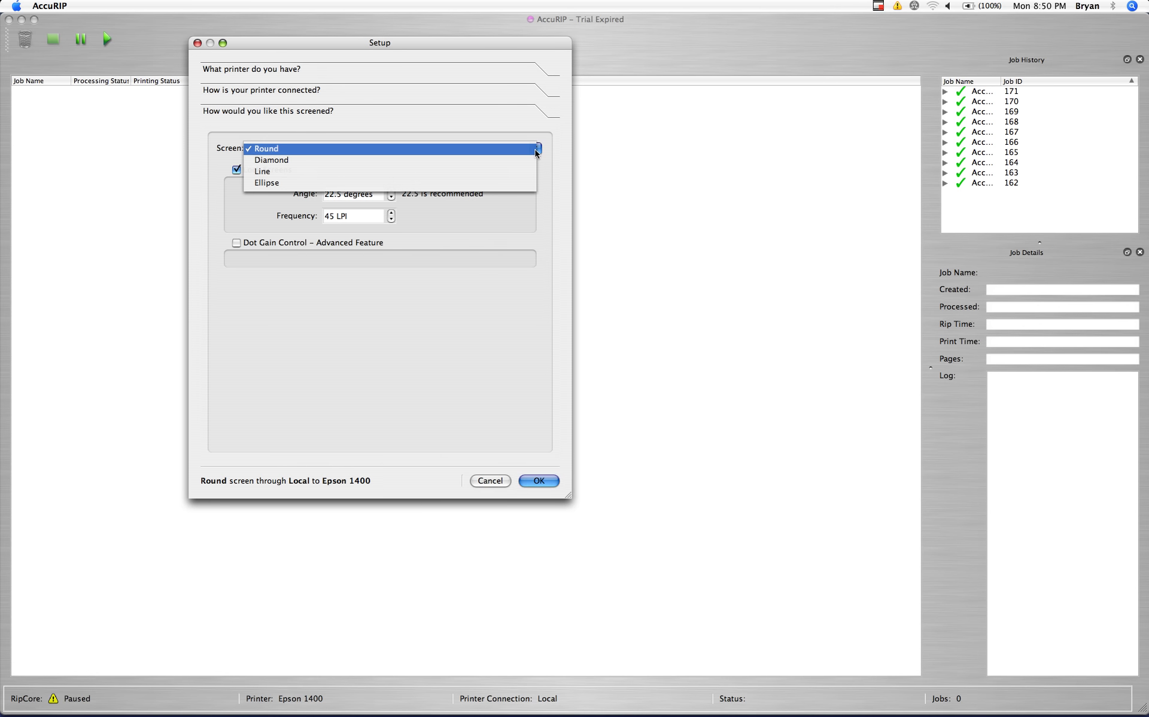
left_click(278, 151)
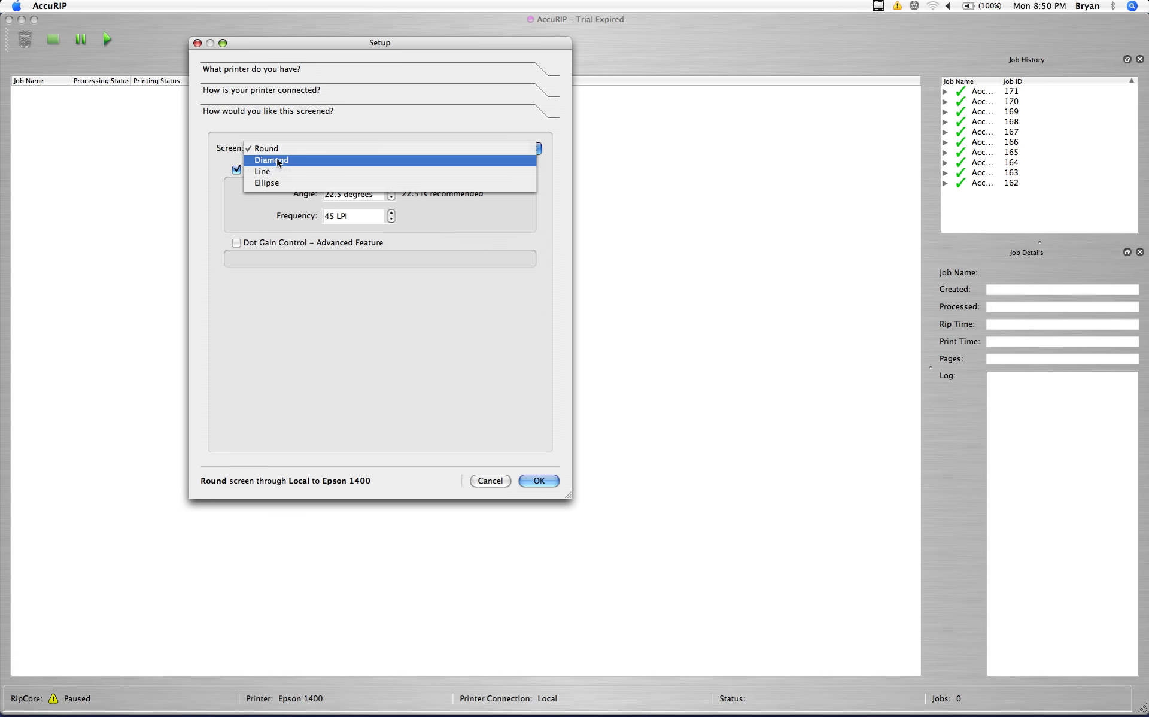
left_click(276, 151)
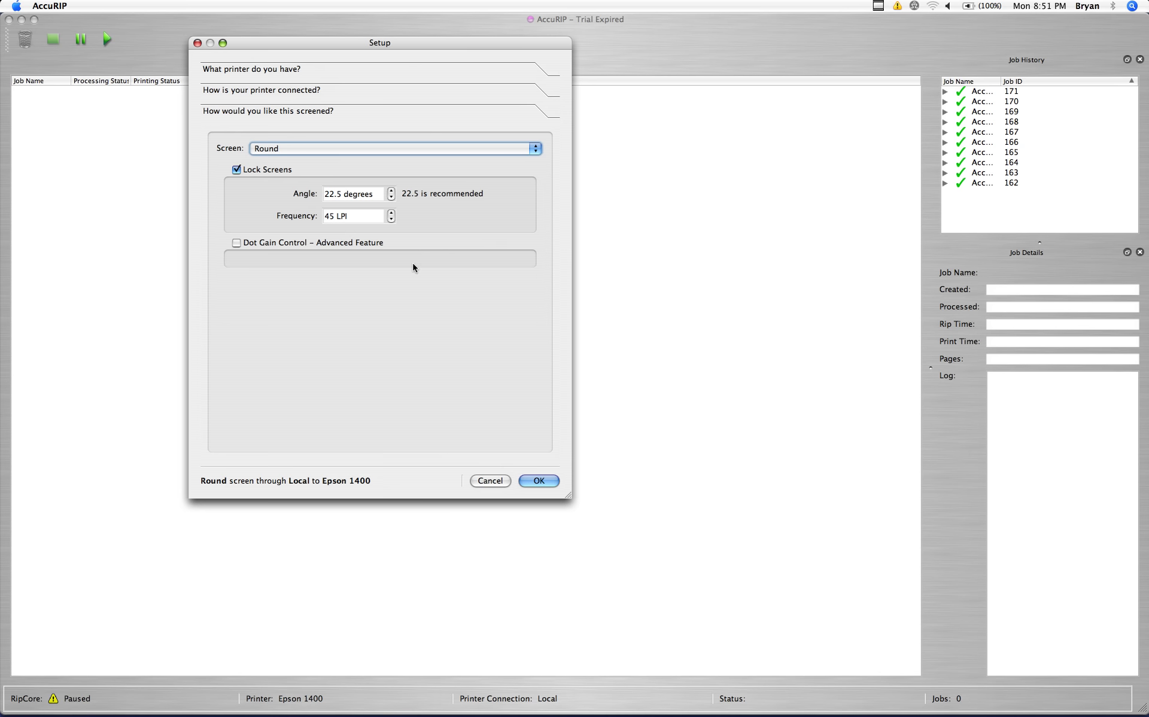
mouse_move(413, 232)
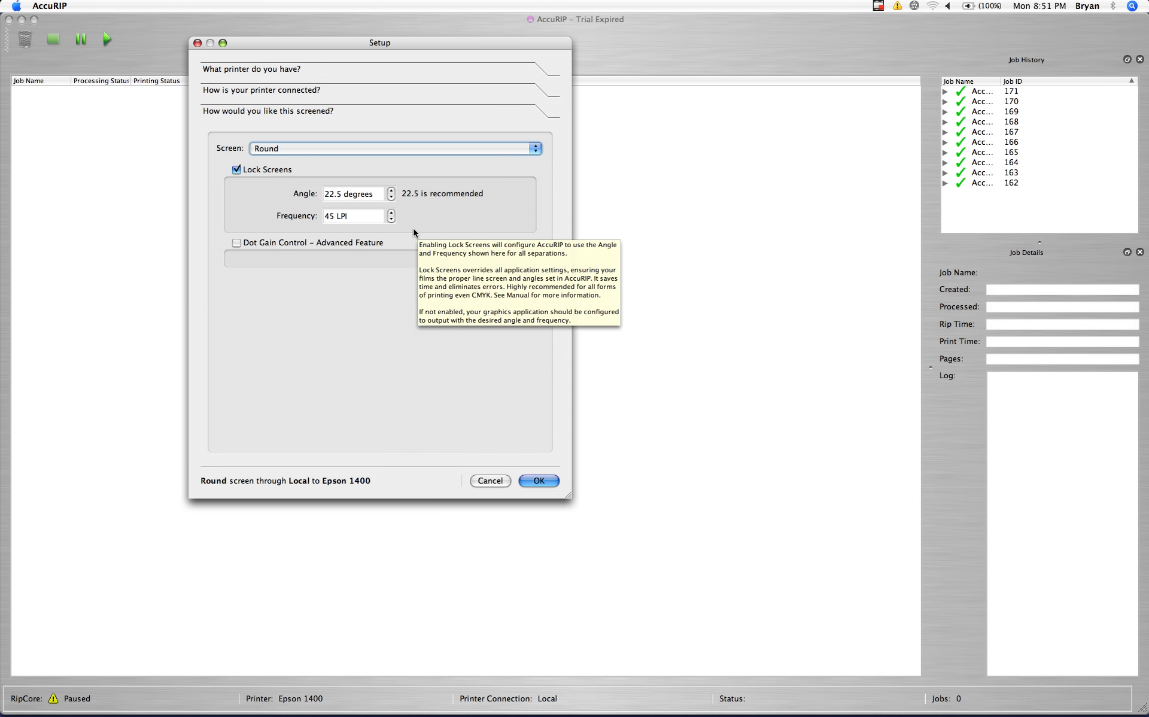
mouse_move(341, 329)
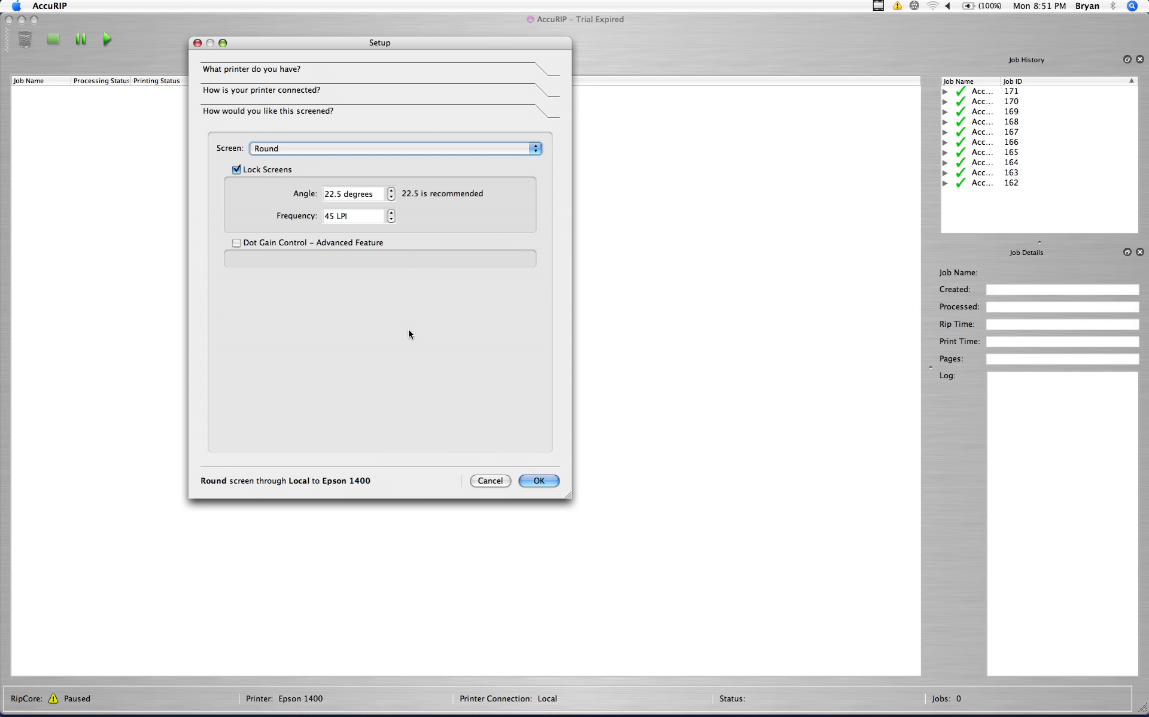
mouse_move(379, 363)
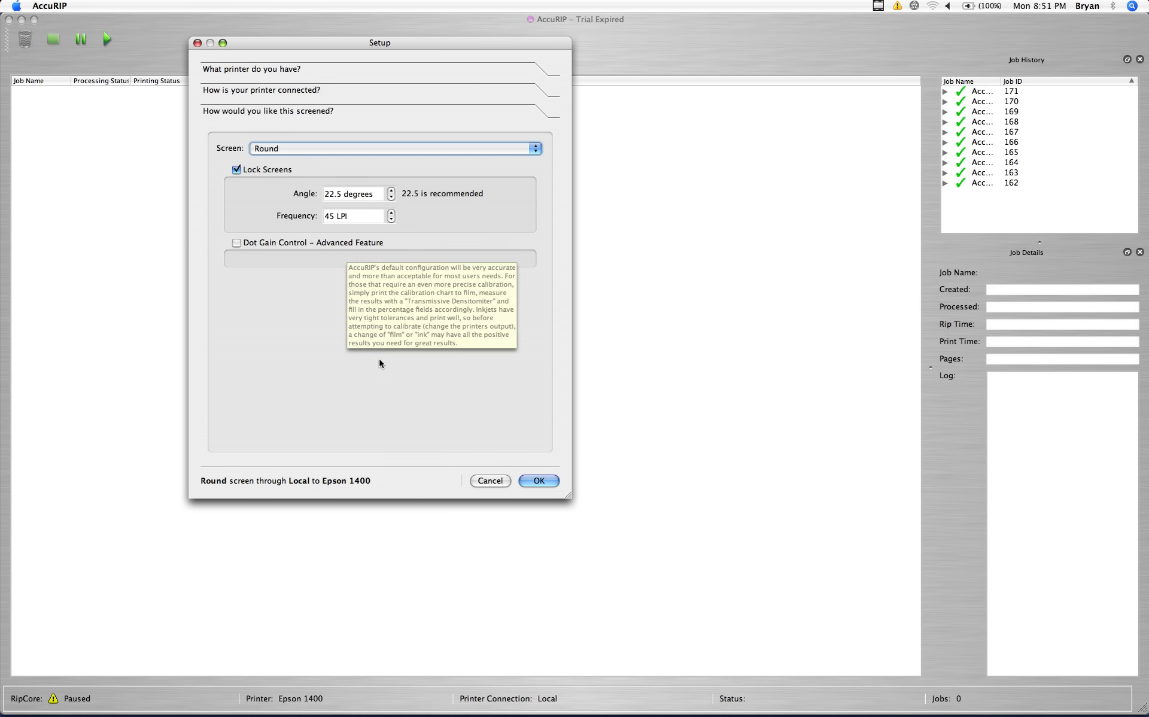
left_click(539, 481)
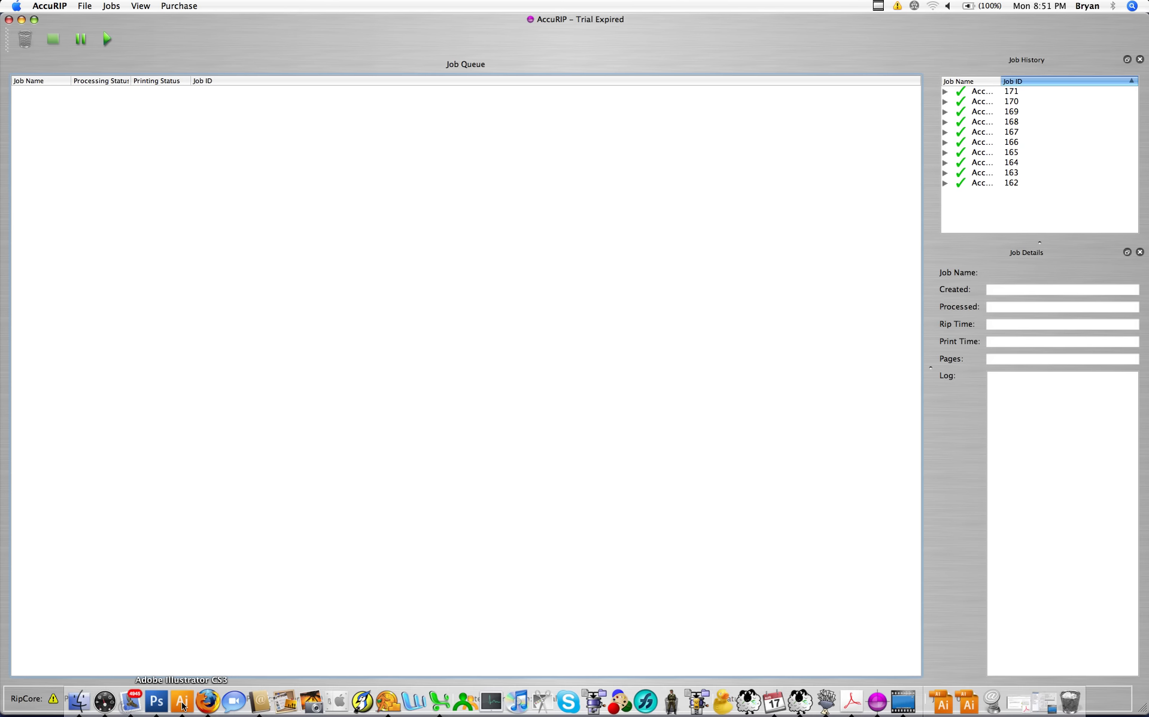
Create a new Illustrator print document named 'test', 13 in wide by 18 in high
left_click(183, 701)
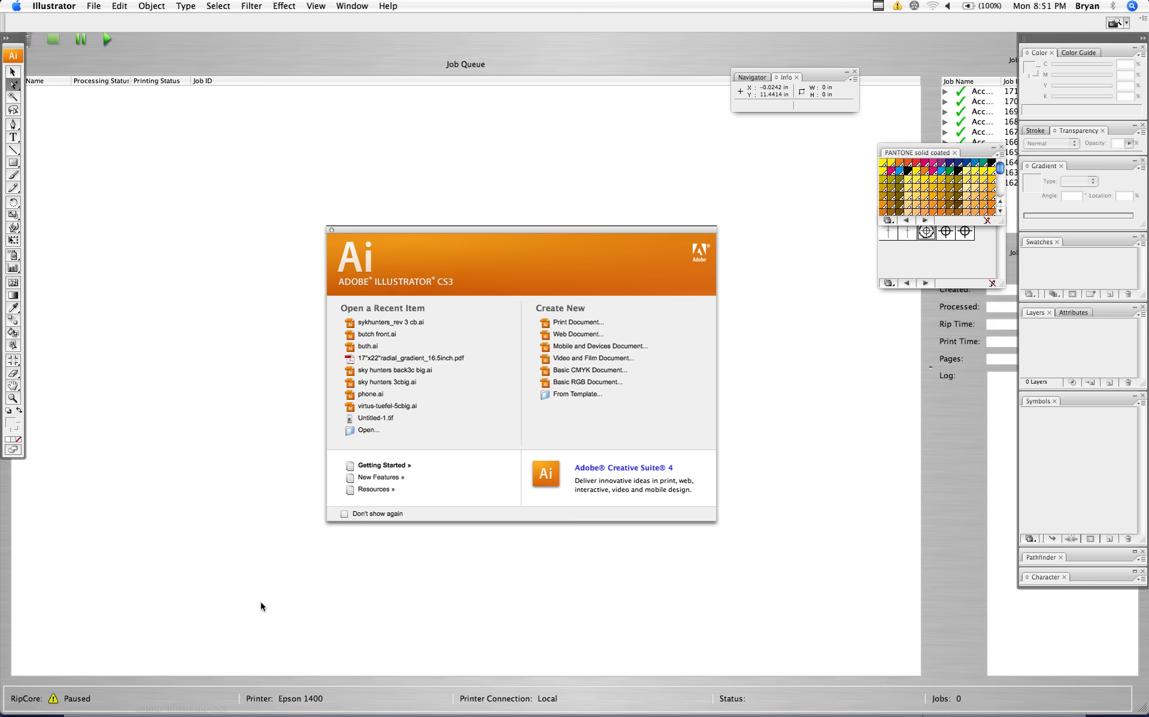
left_click(570, 325)
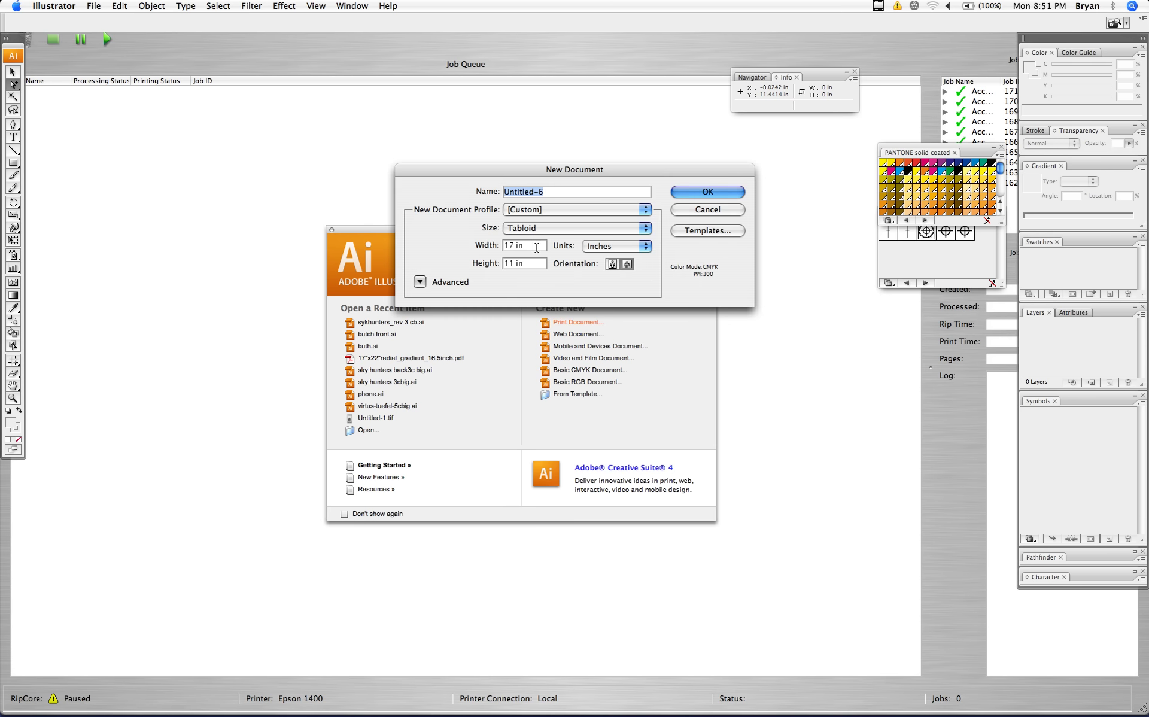
key("Tab")
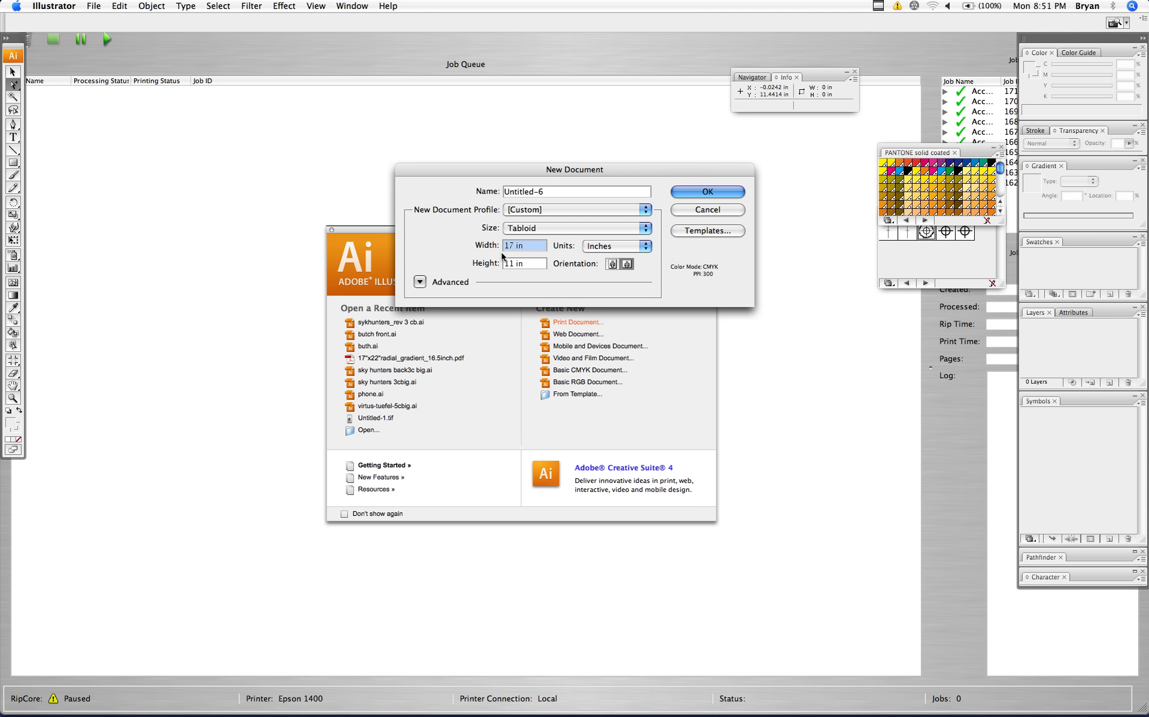
type("13")
key("Tab")
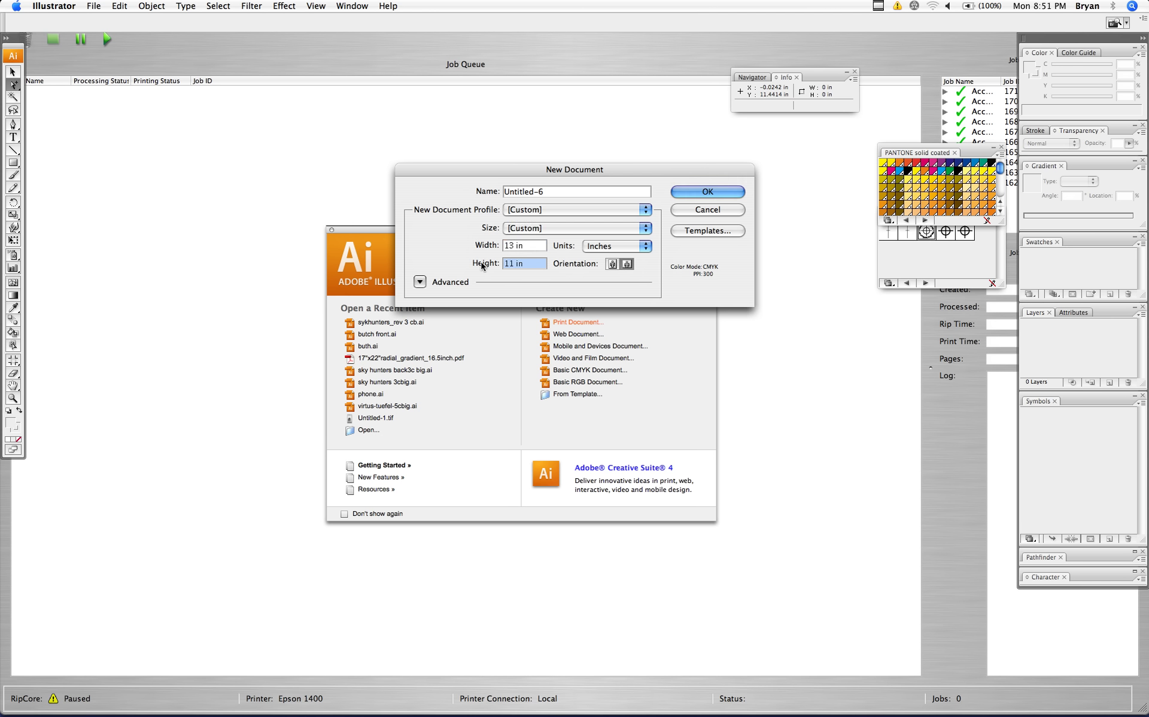
type("18")
left_click_drag(549, 198, 491, 191)
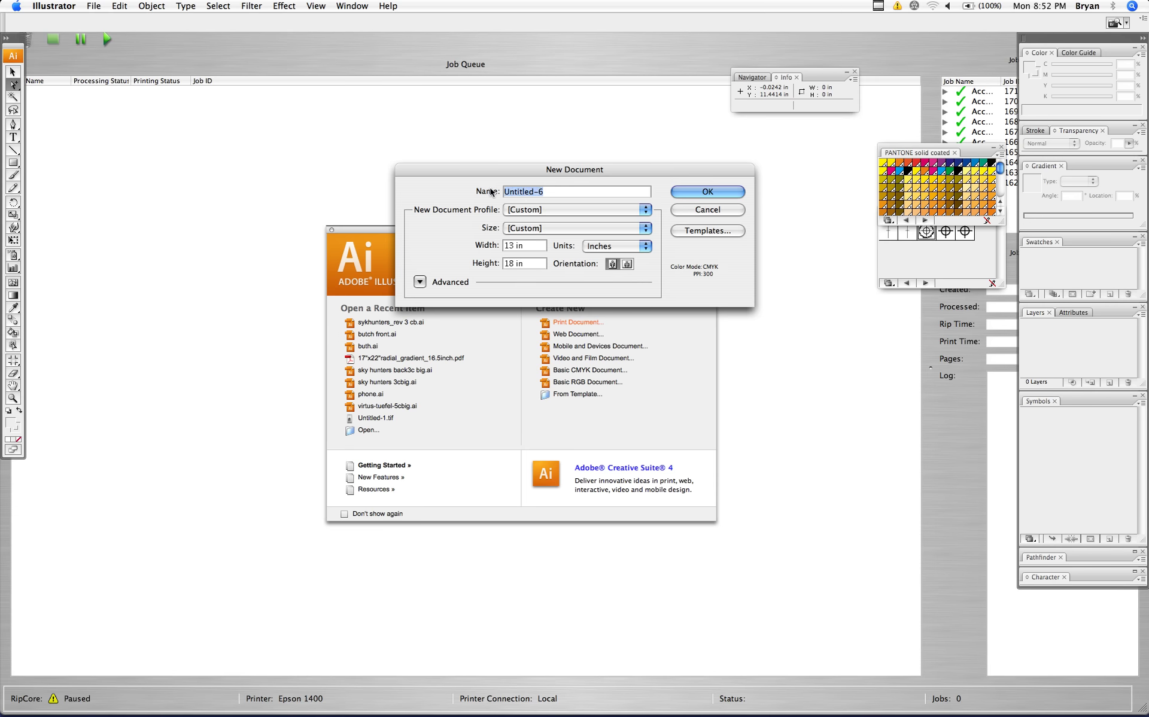
type("test")
left_click(702, 193)
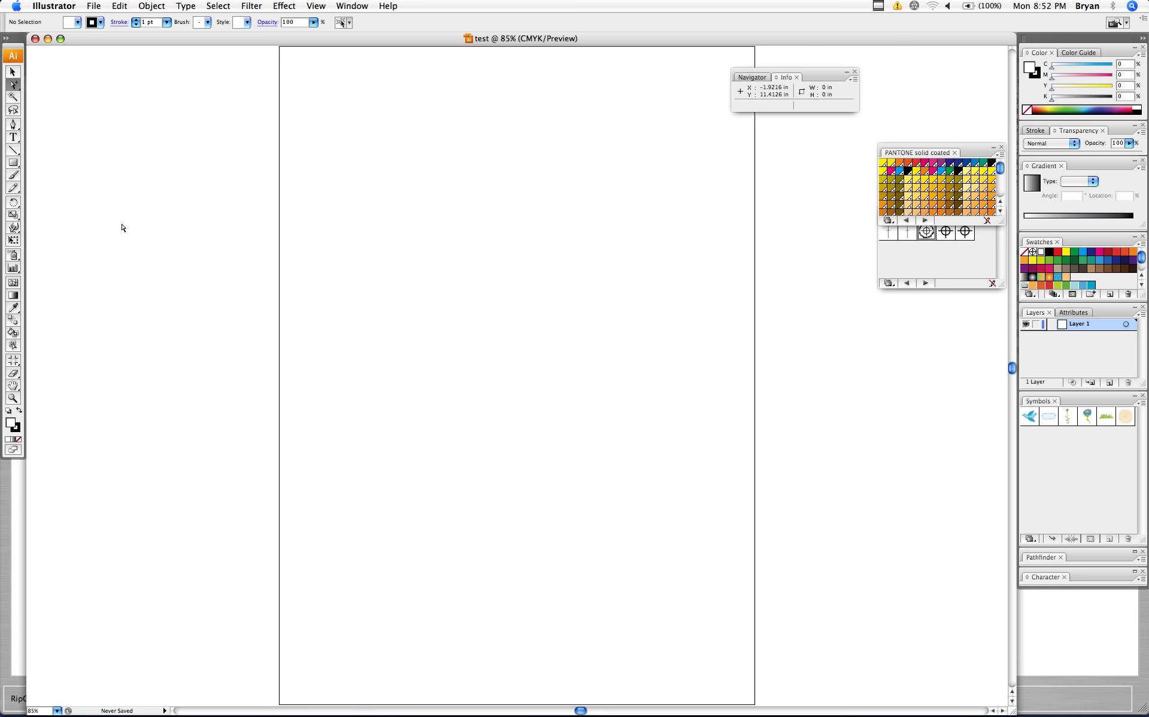
Draw an upper rectangle filled with PANTONE Hexachrome Orange C
key("m")
left_click_drag(351, 181, 686, 374)
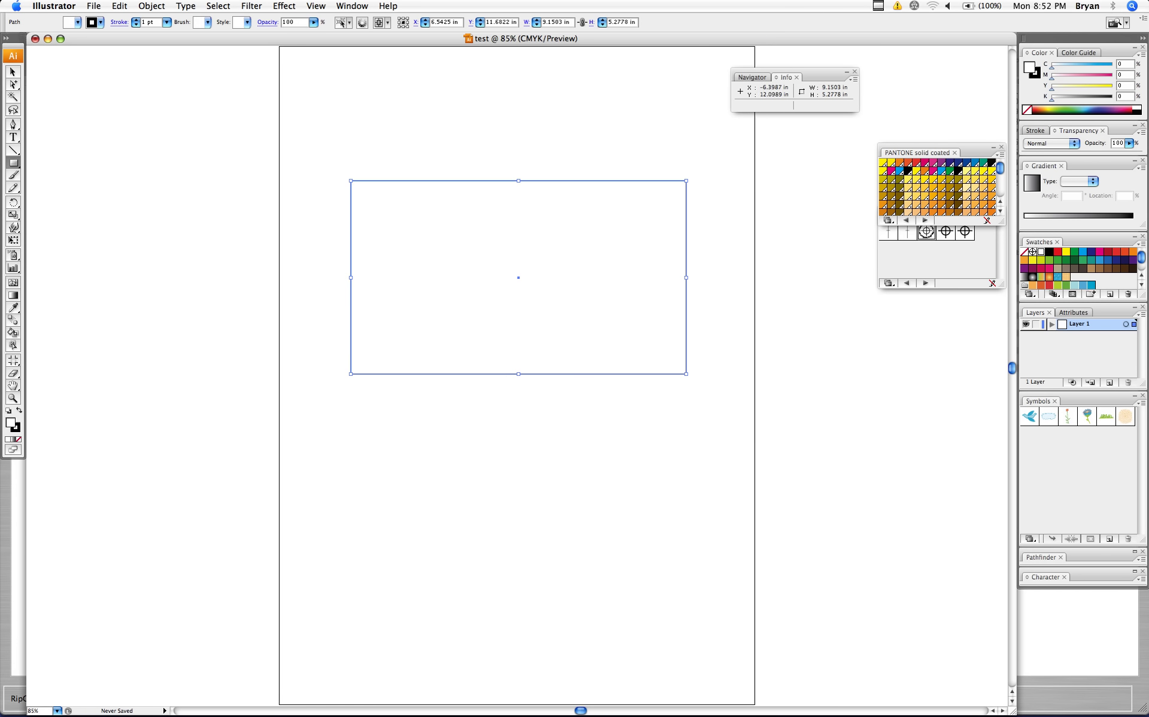
left_click(924, 172)
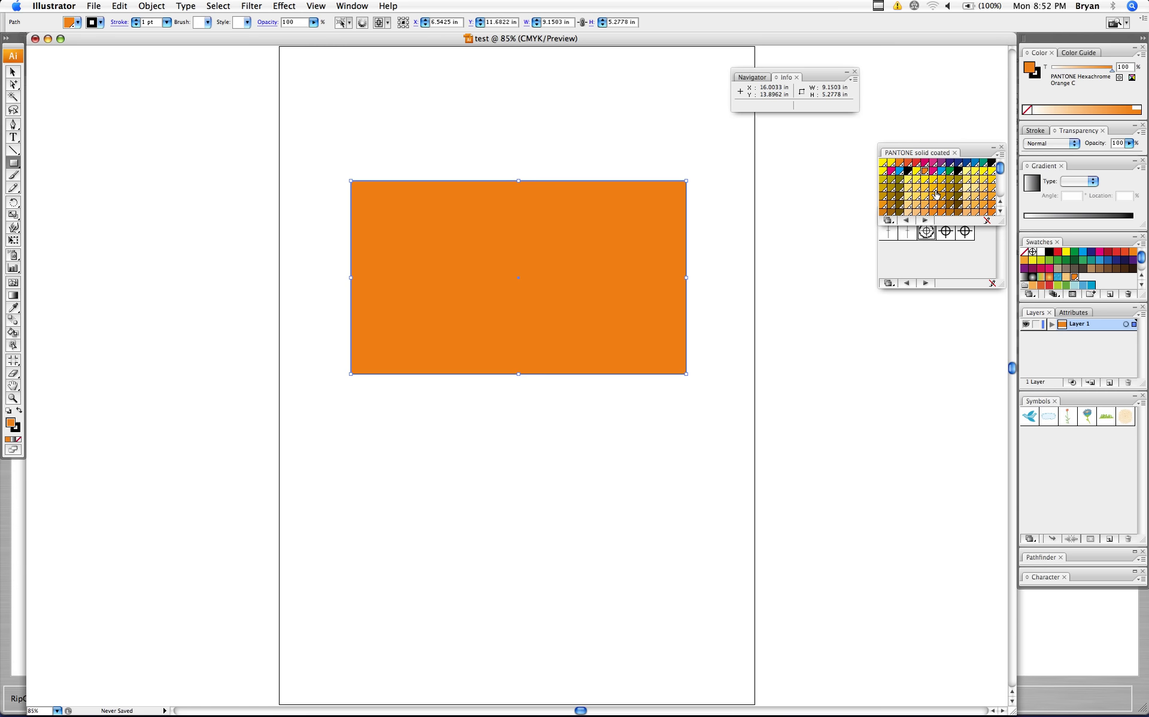
Draw a second rectangle overlapping its lower part, filled with PANTONE 1395 C
mouse_move(366, 309)
left_mouse_down()
mouse_move(390, 348)
mouse_move(761, 440)
left_mouse_up()
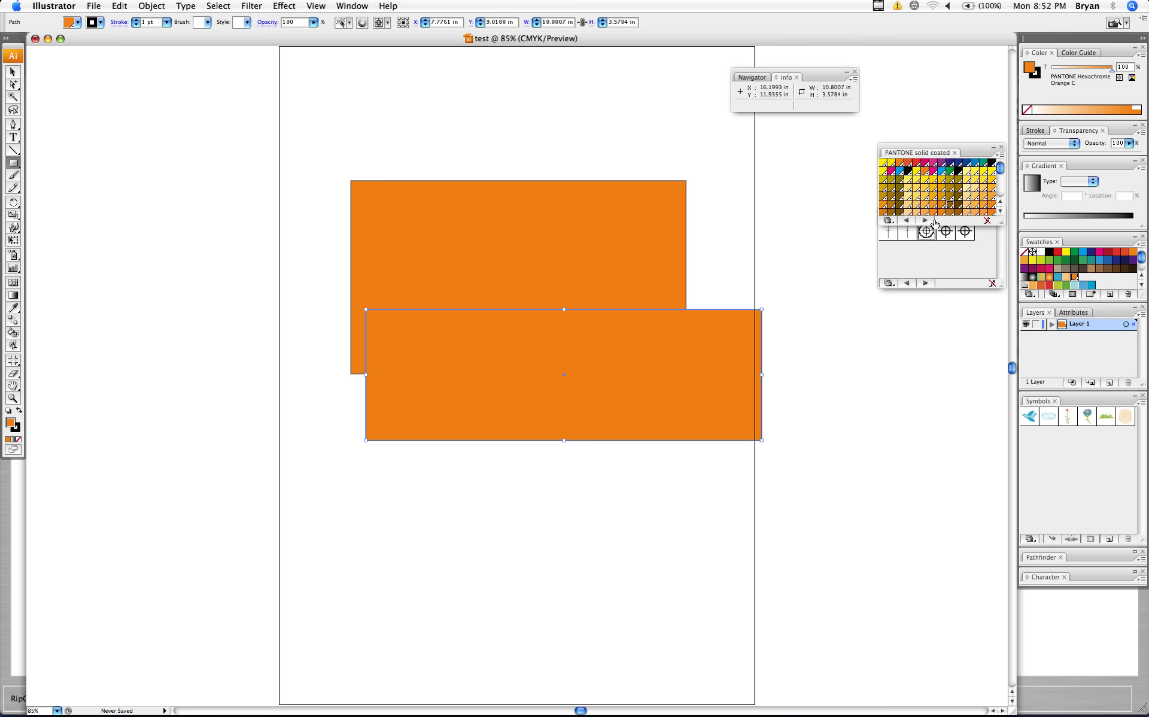
left_click(949, 204)
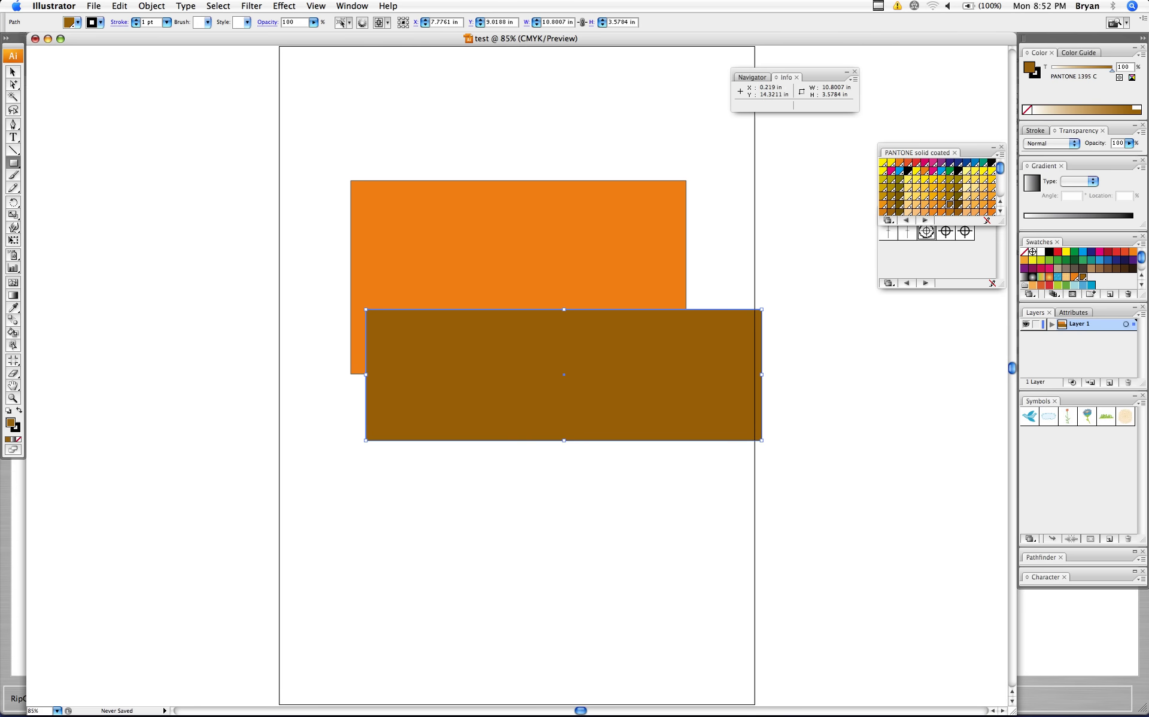
key("a")
left_click(93, 7)
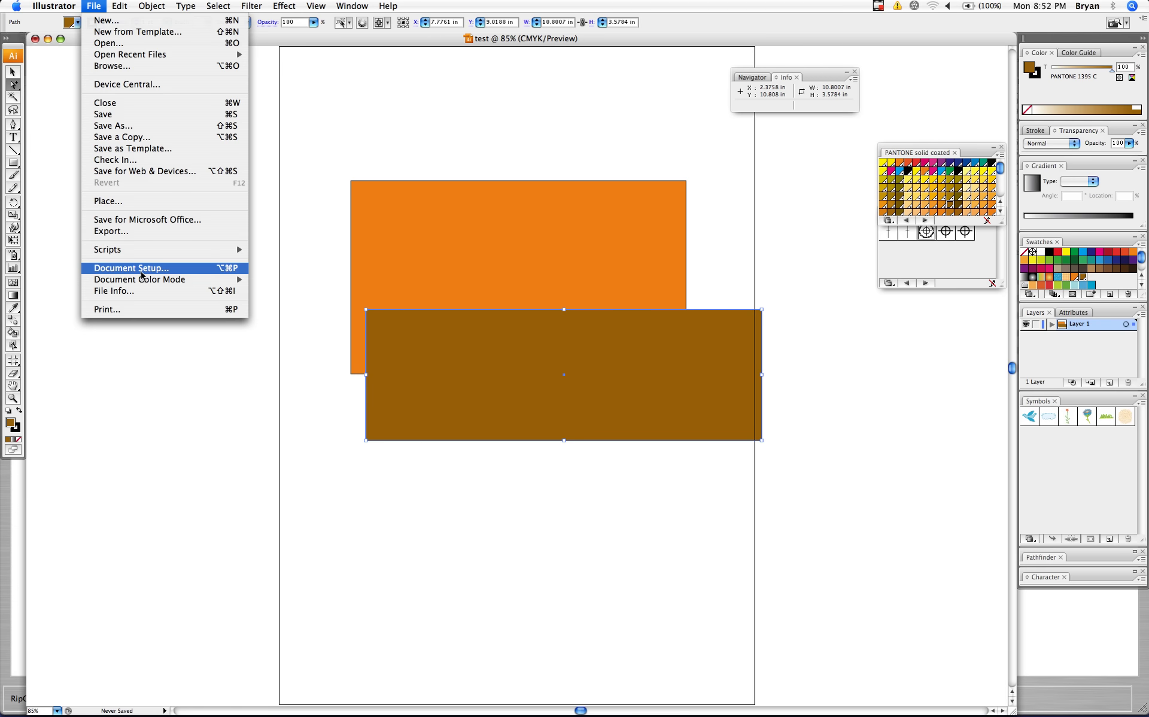
In the Print dialog, choose printer AccuRIP to Epson 1400 and Custom 13 x 18 in media
left_click(139, 273)
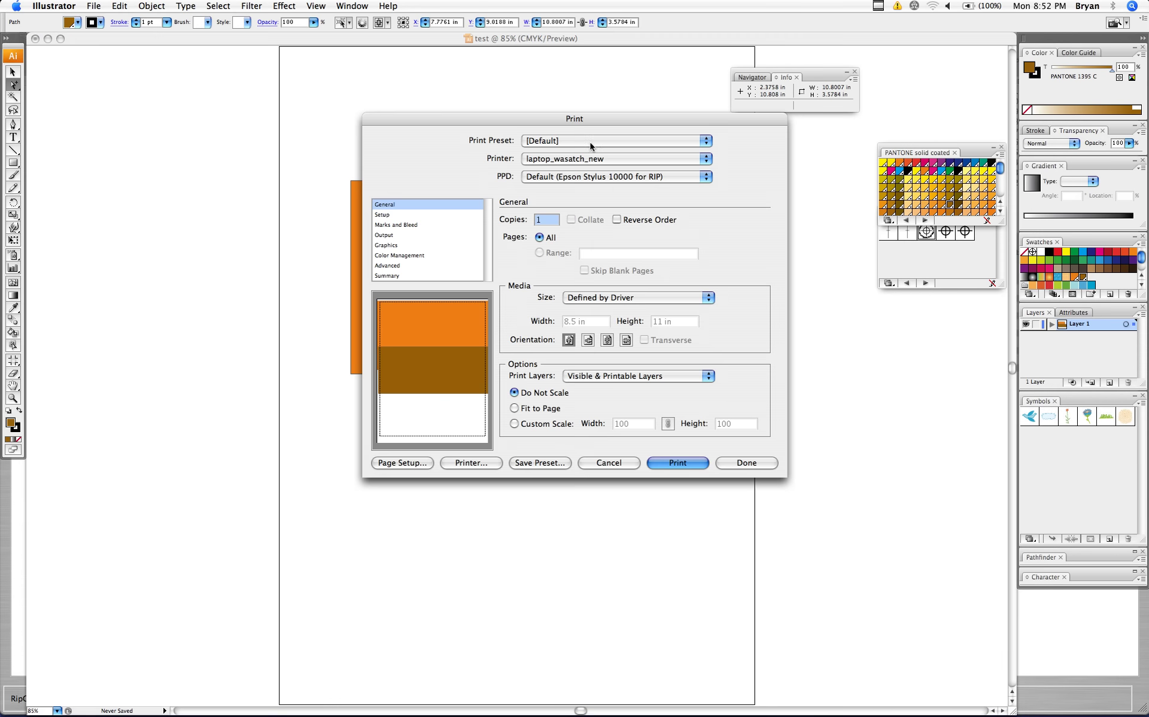
left_click(587, 159)
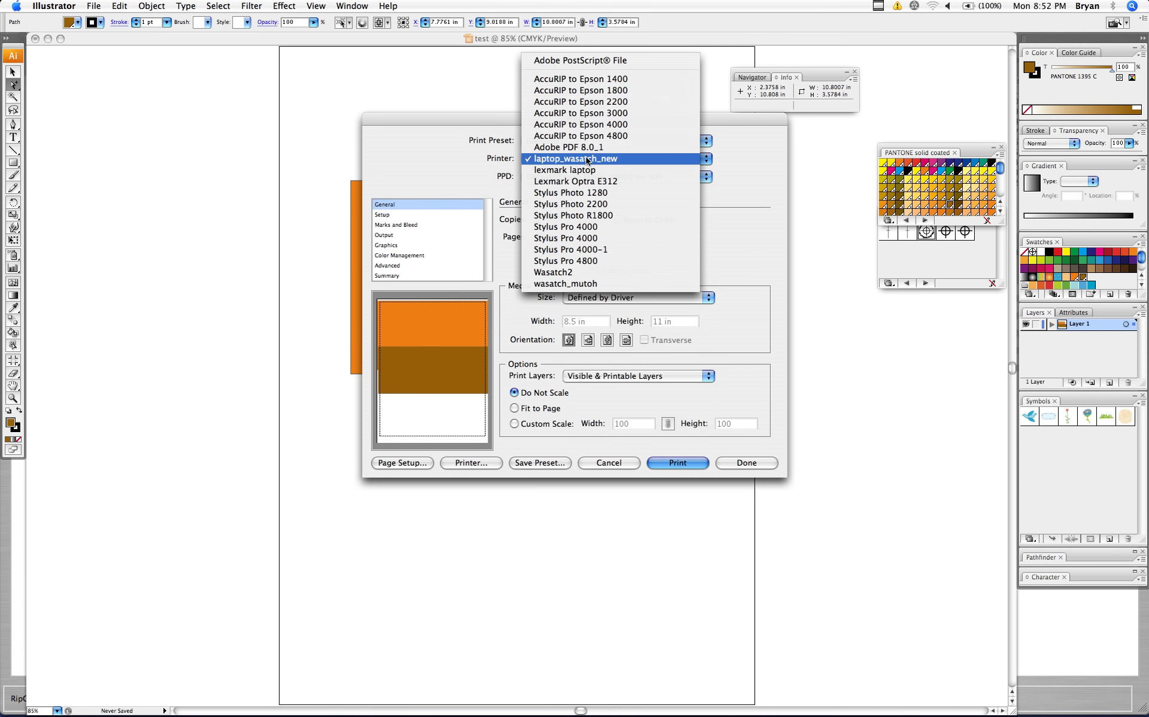
left_click(586, 83)
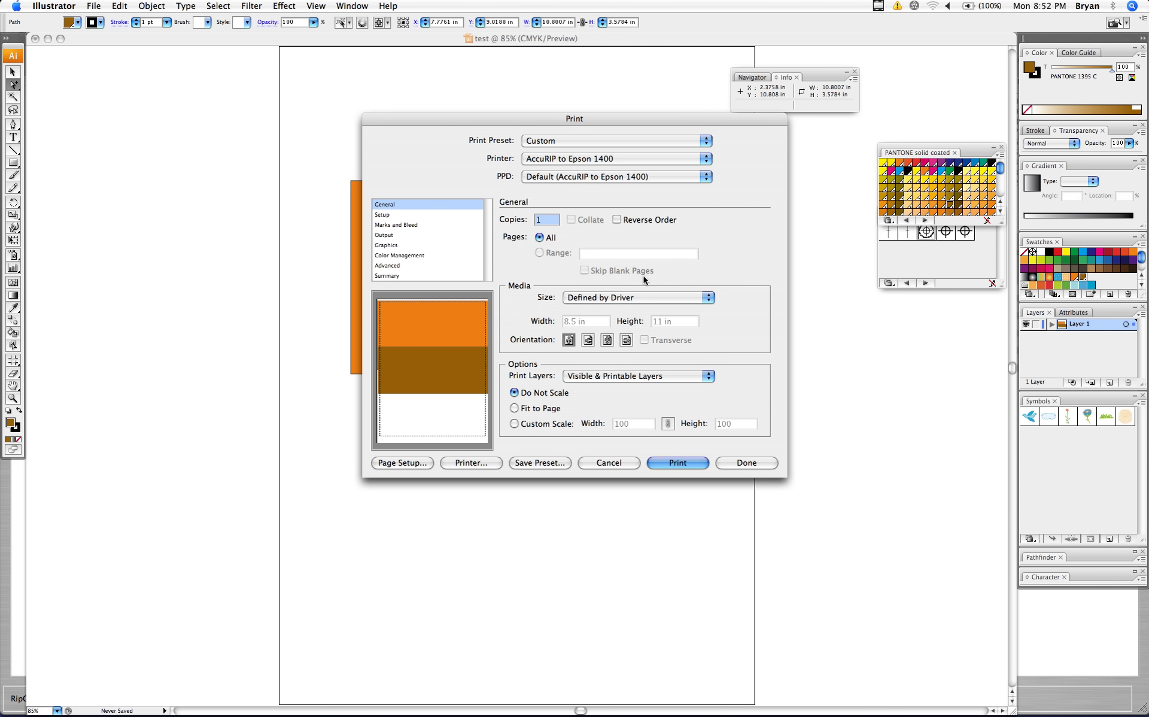
left_click(638, 303)
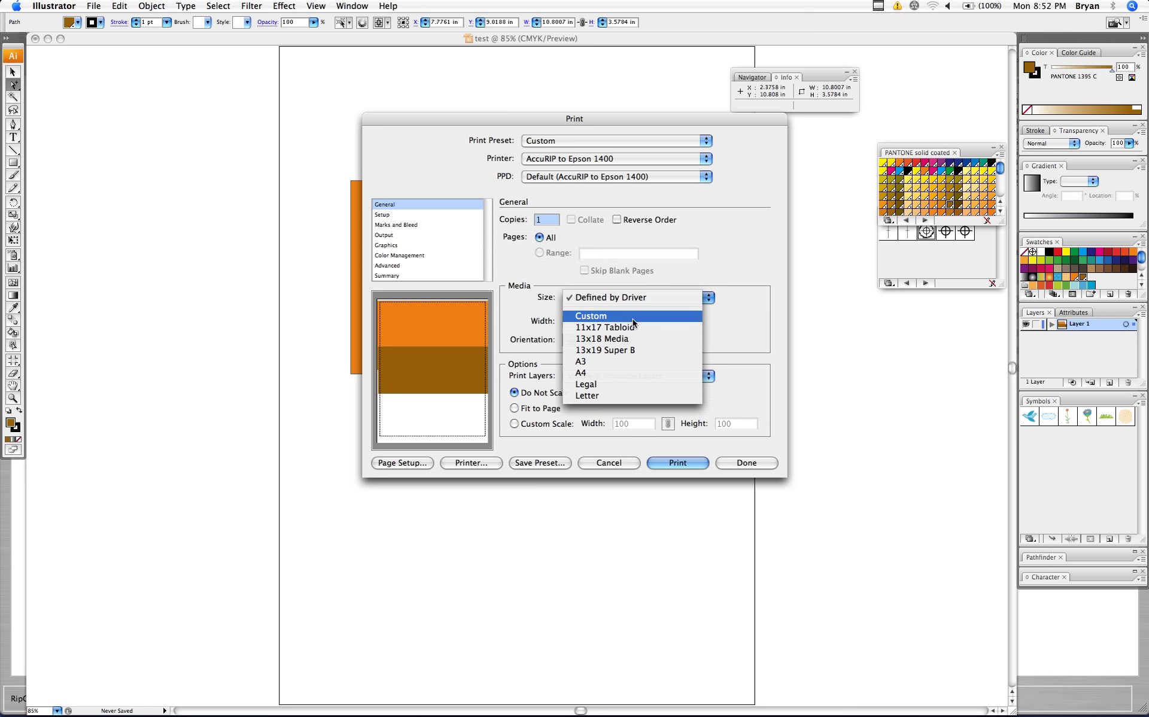
left_click(633, 317)
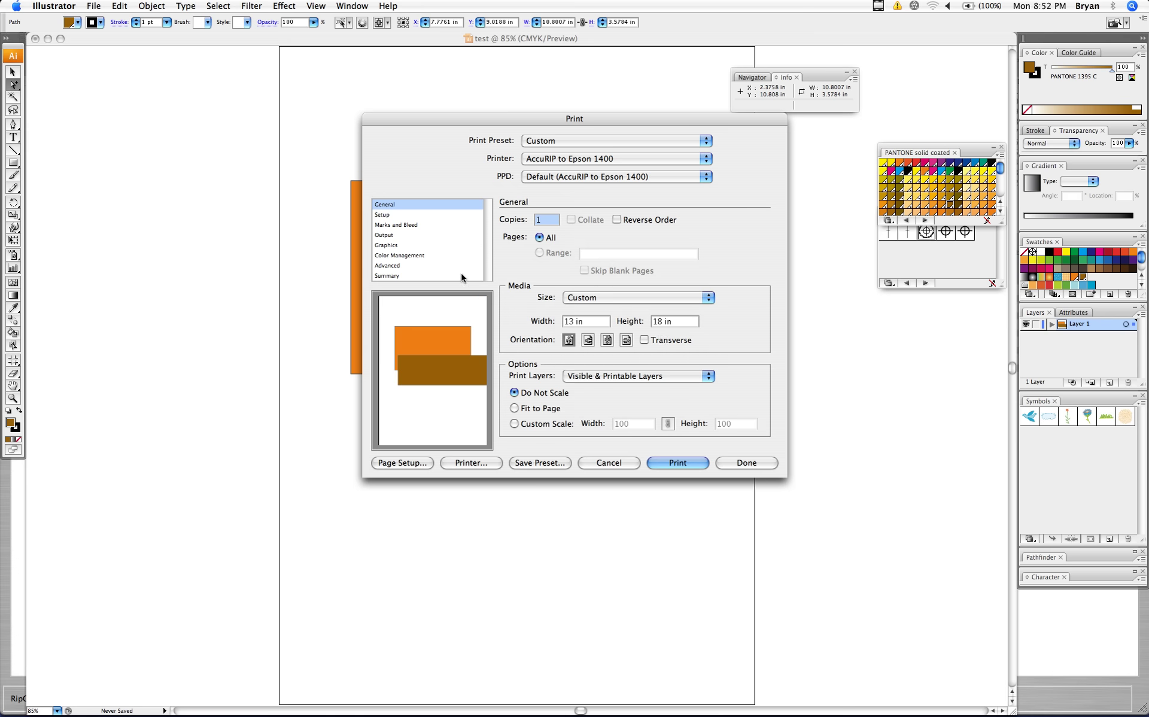
Set Output mode to Separations (Host-Based) and turn off the Process Black plate
left_click(397, 235)
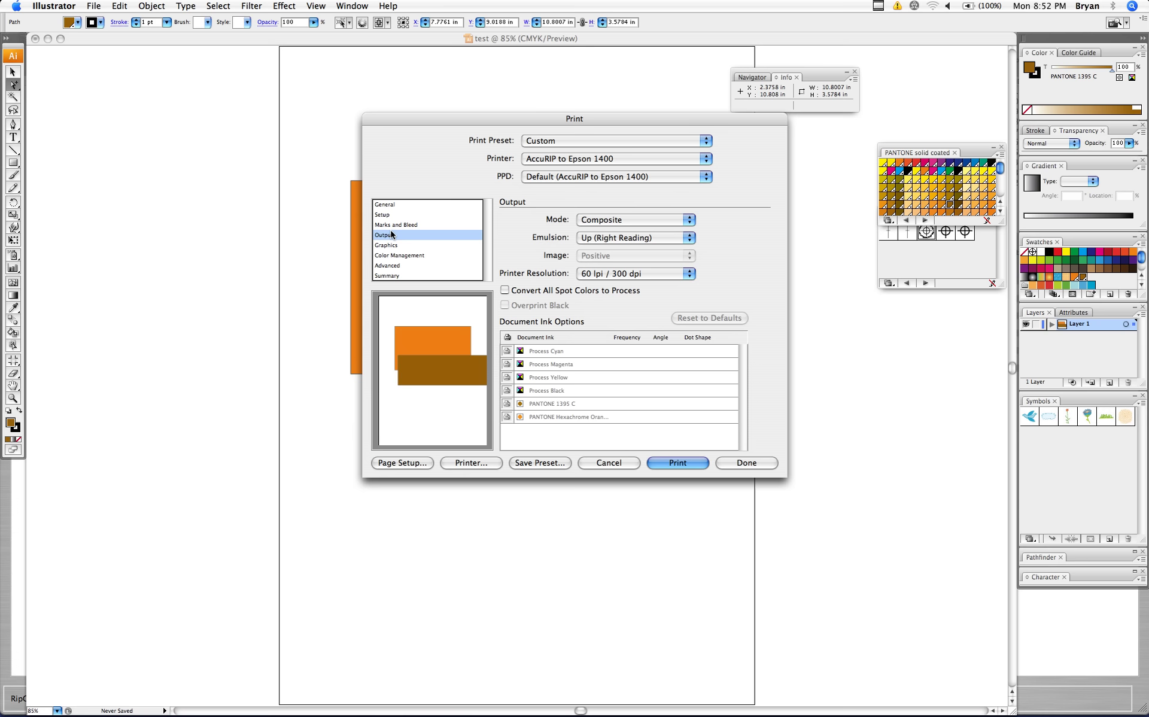
left_click(614, 219)
left_click(614, 231)
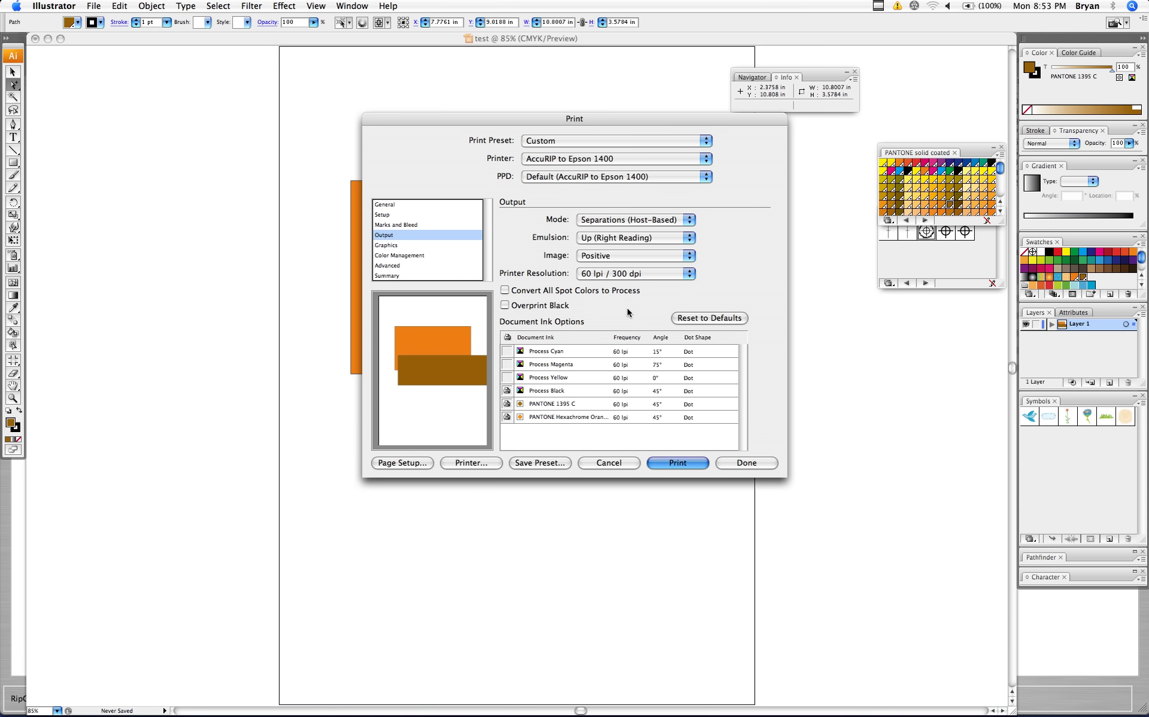
left_click(506, 391)
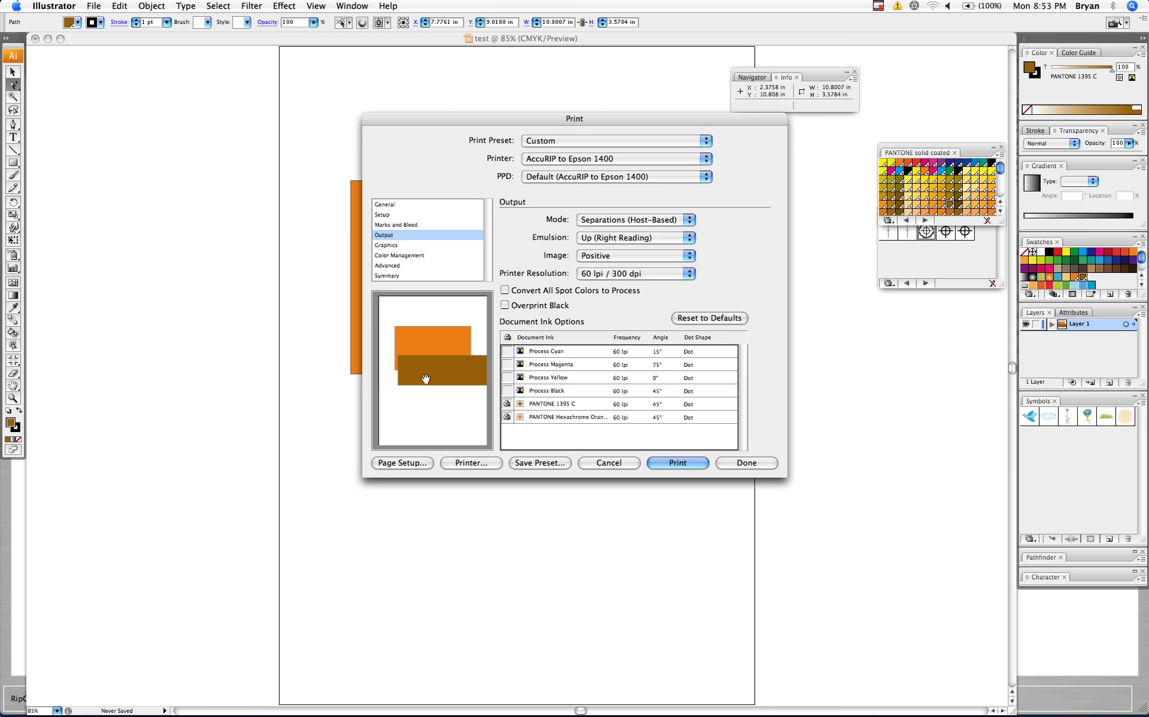
left_click(389, 206)
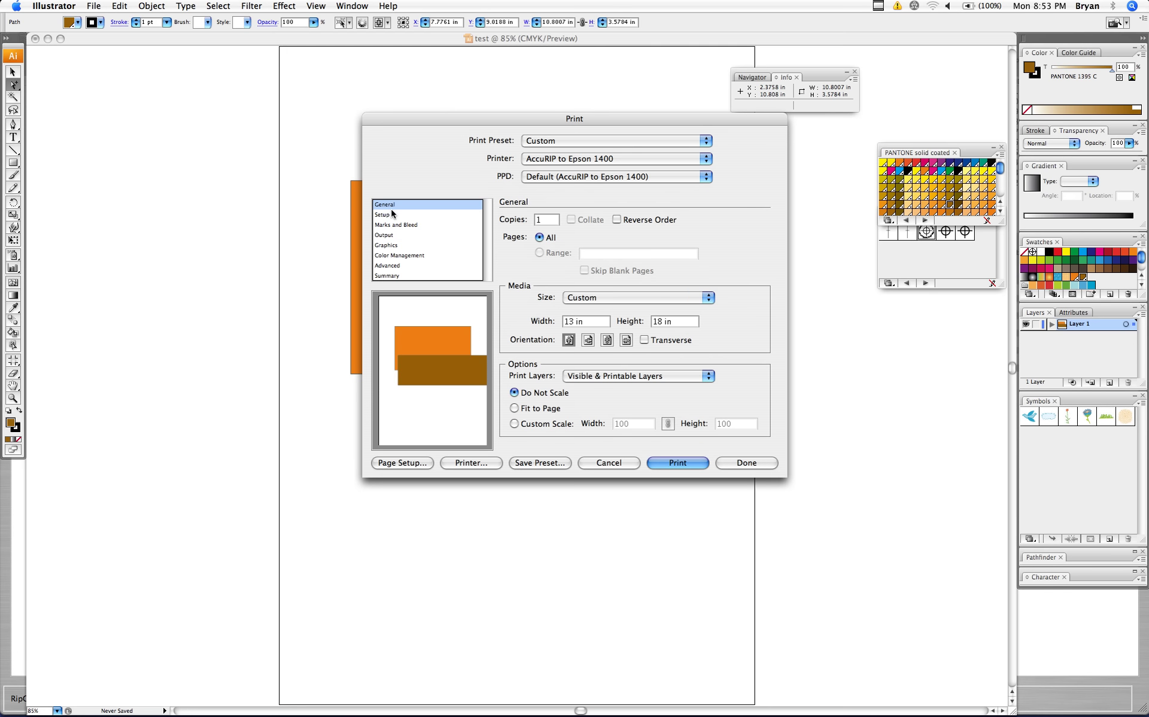